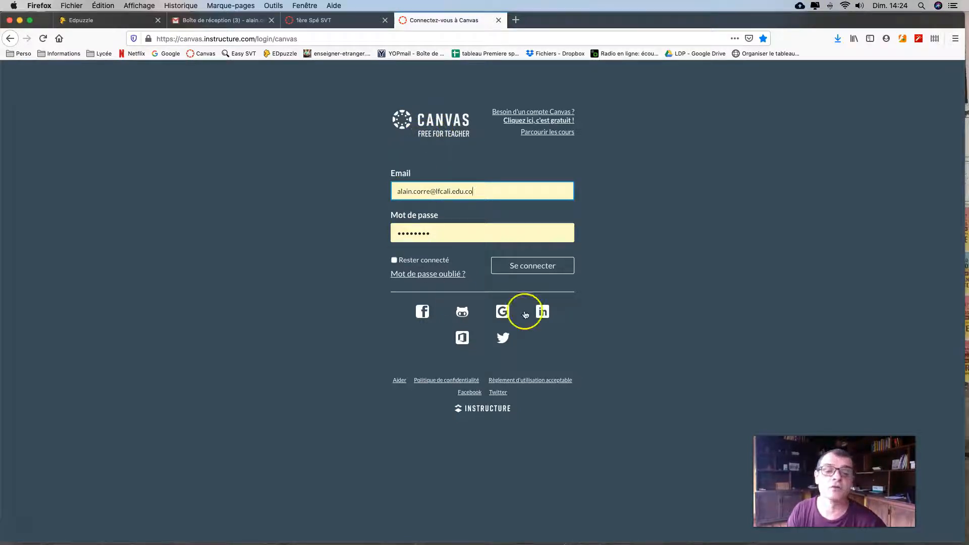
Sign in with the prefilled credentials and create a new course named Tutoriel
click(552, 272)
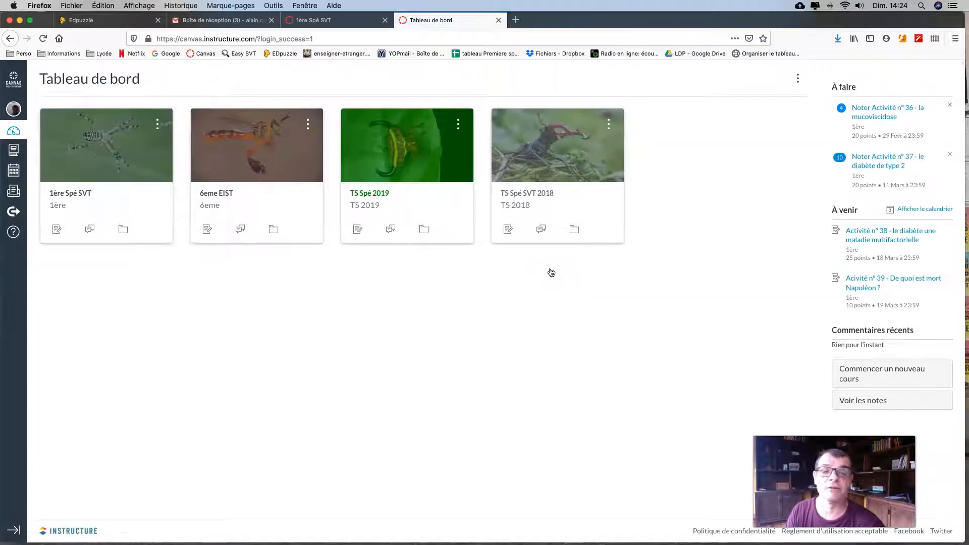
click(878, 376)
click(519, 276)
text(tuto)
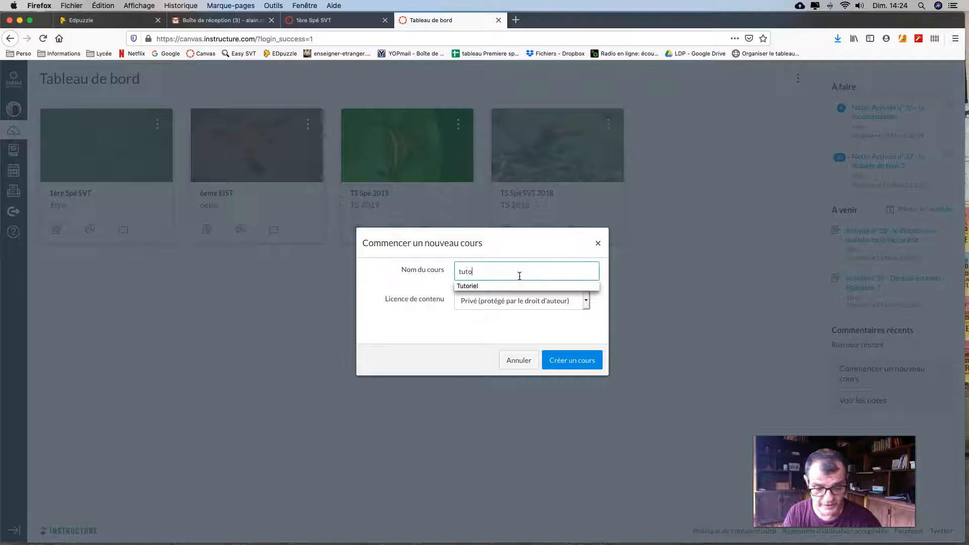
text(riel)
click(502, 285)
click(577, 361)
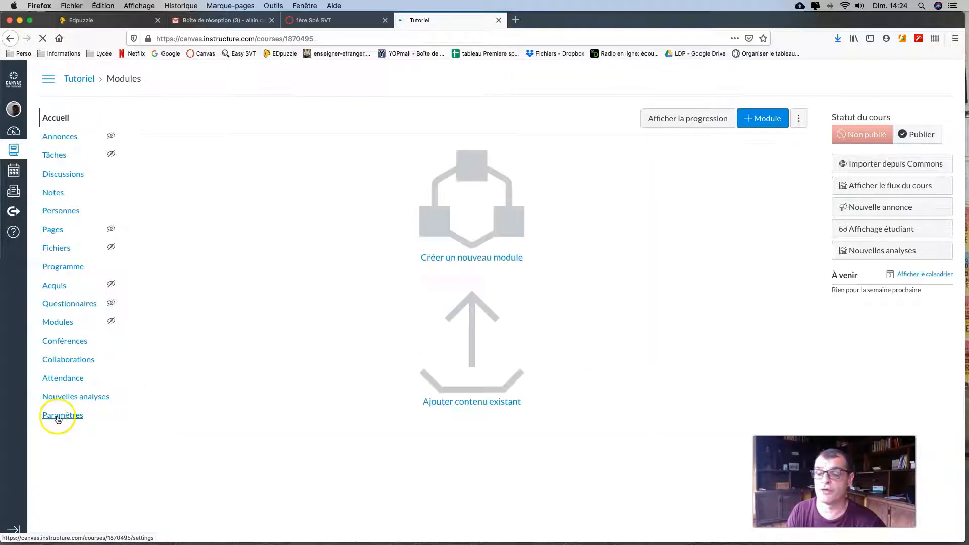
In the course settings, set the start date to 15 Mars 2020 and the end date to 31 Mars 2020
click(60, 417)
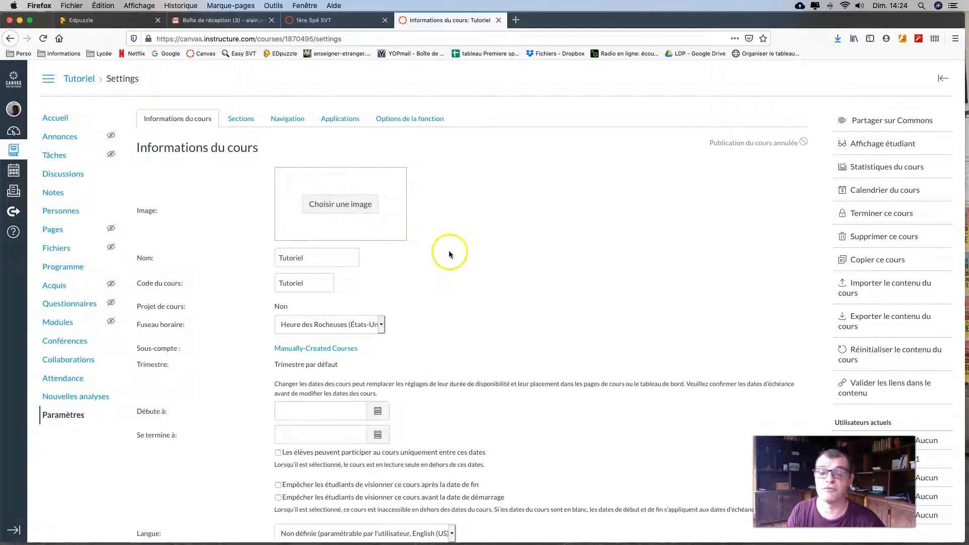
scroll(449, 252, down, 3)
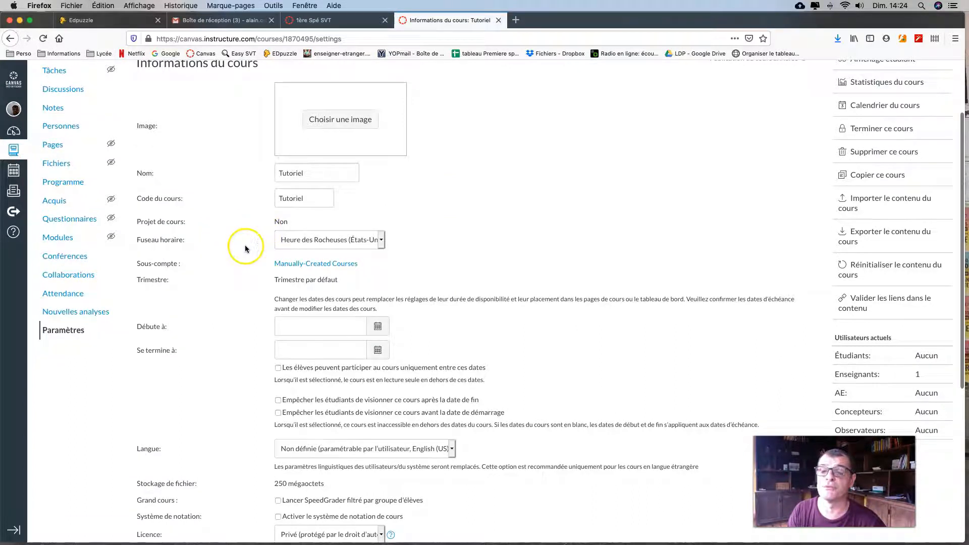
drag(320, 198, 247, 198)
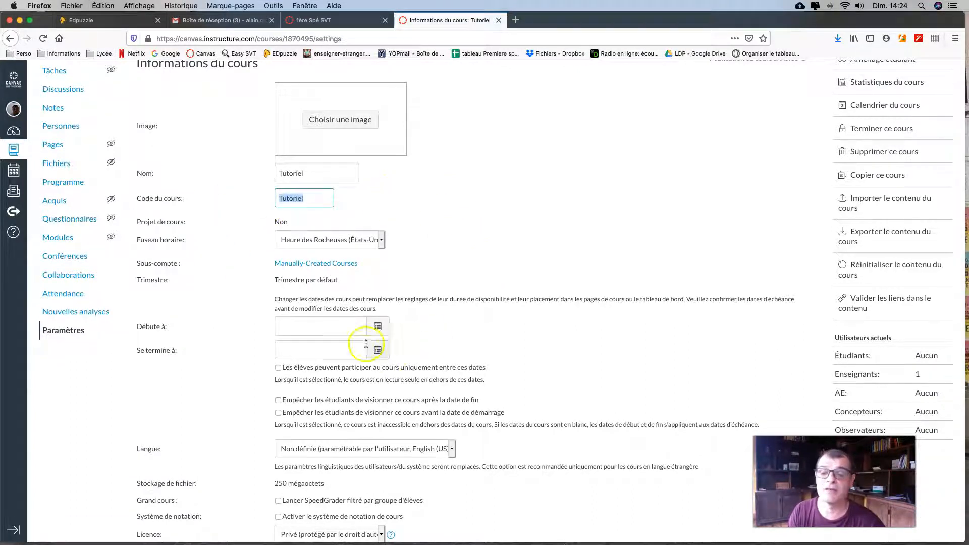
click(378, 325)
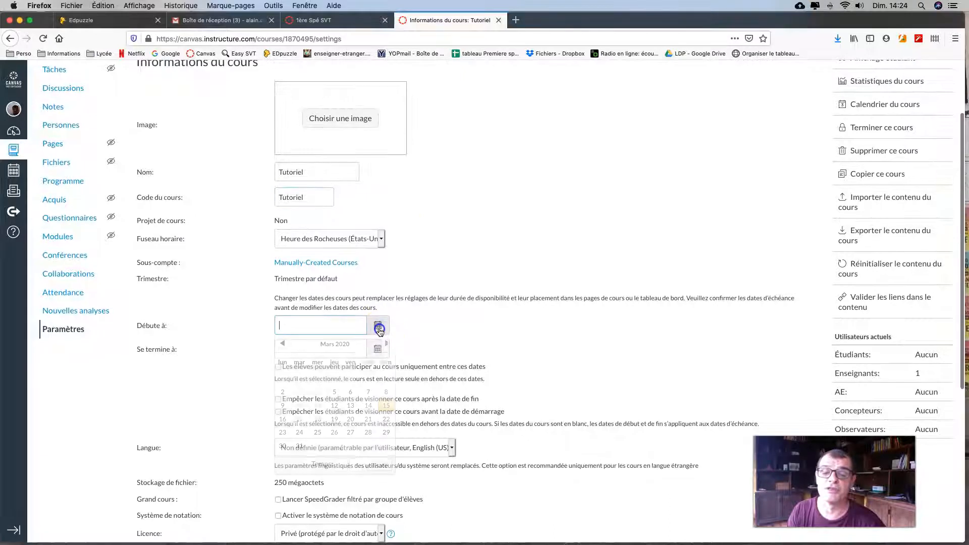
click(386, 405)
click(442, 337)
click(377, 360)
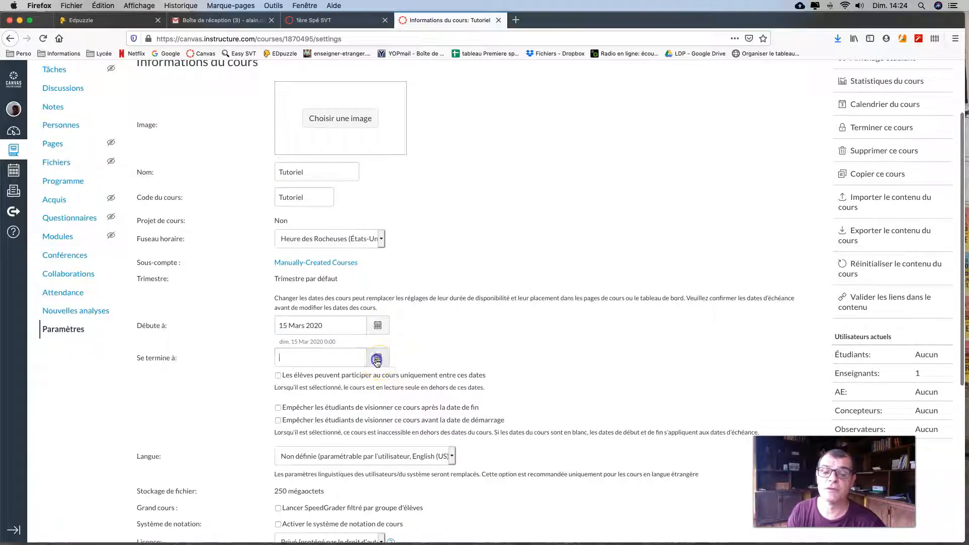
click(299, 479)
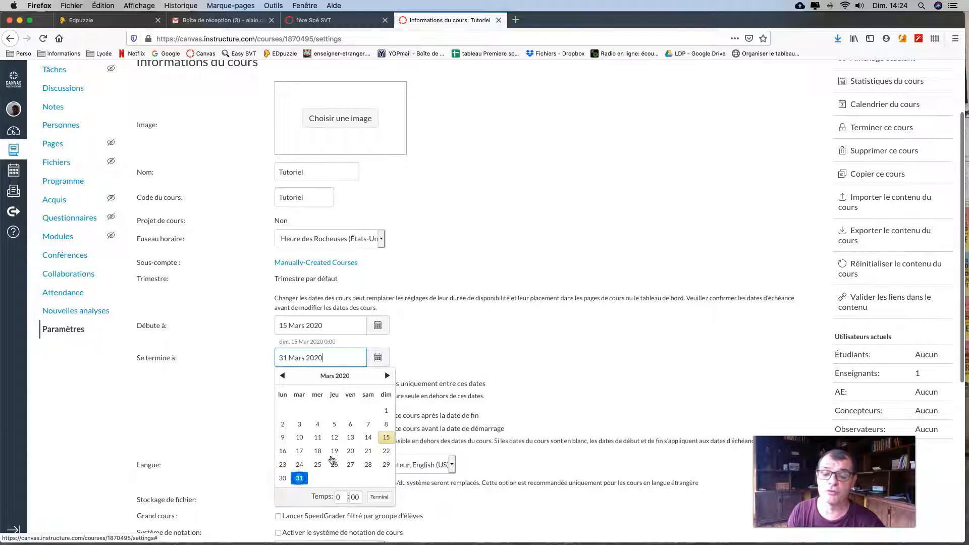
Prevent students from viewing the course before its start date, set the licence to CC Paternité Pas d'utilisation commerciale, and save the course information
scroll(472, 363, down, 5)
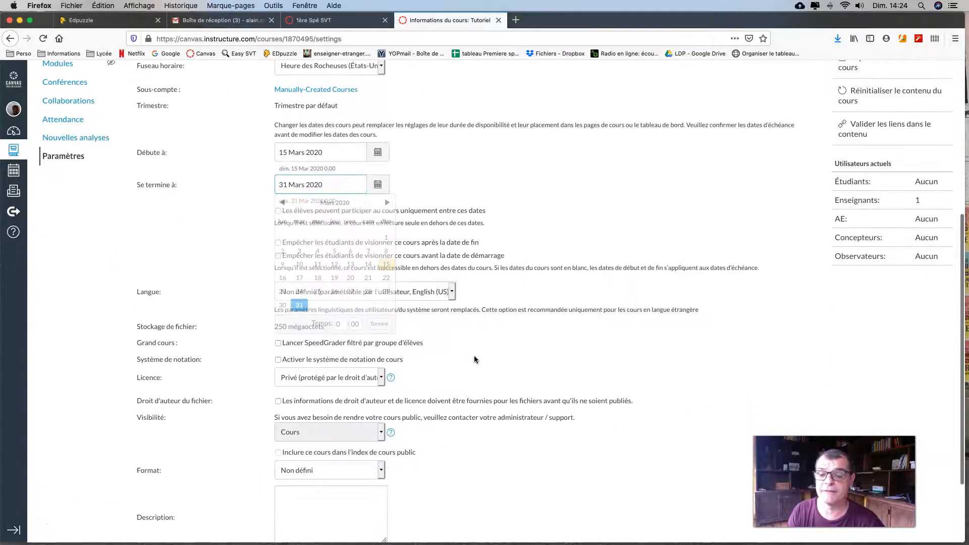
scroll(474, 355, down, 1)
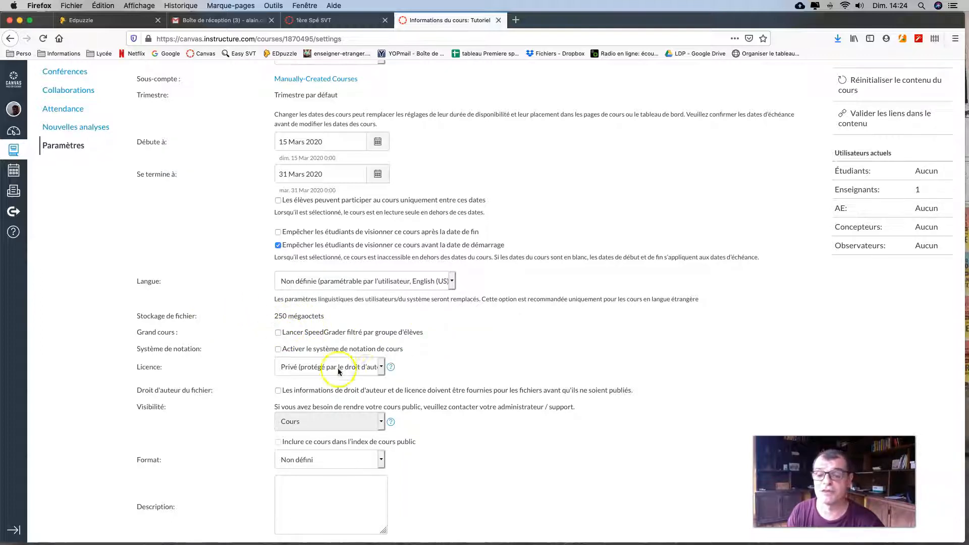
click(380, 368)
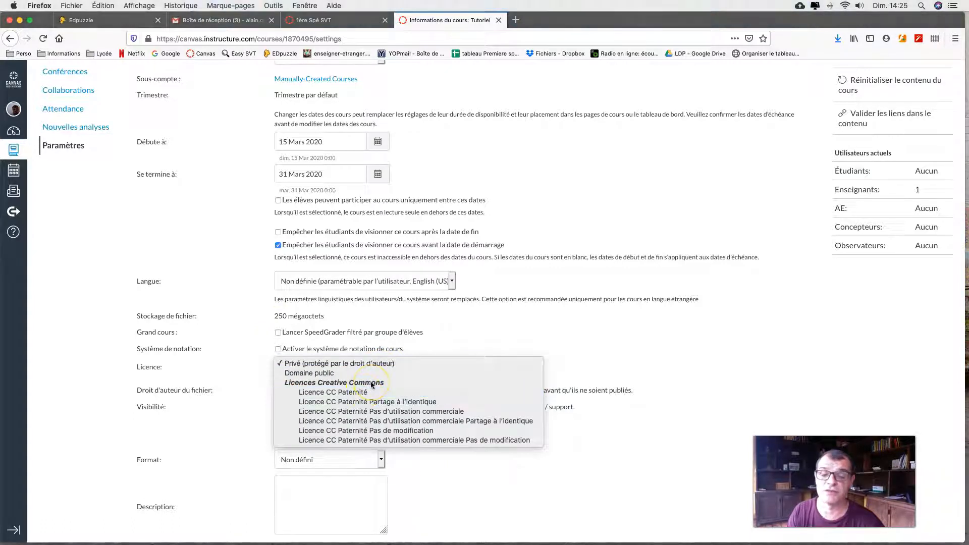
click(379, 412)
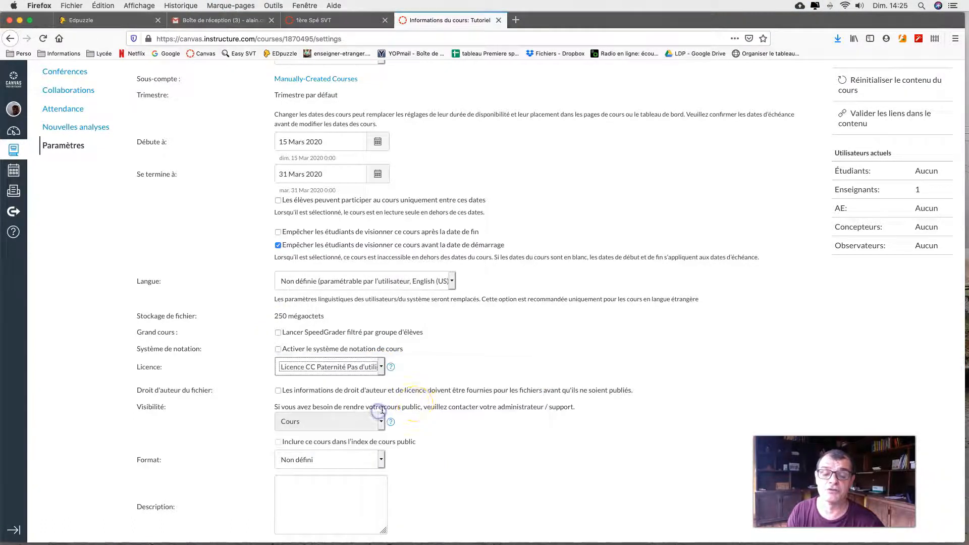
scroll(412, 406, down, 3)
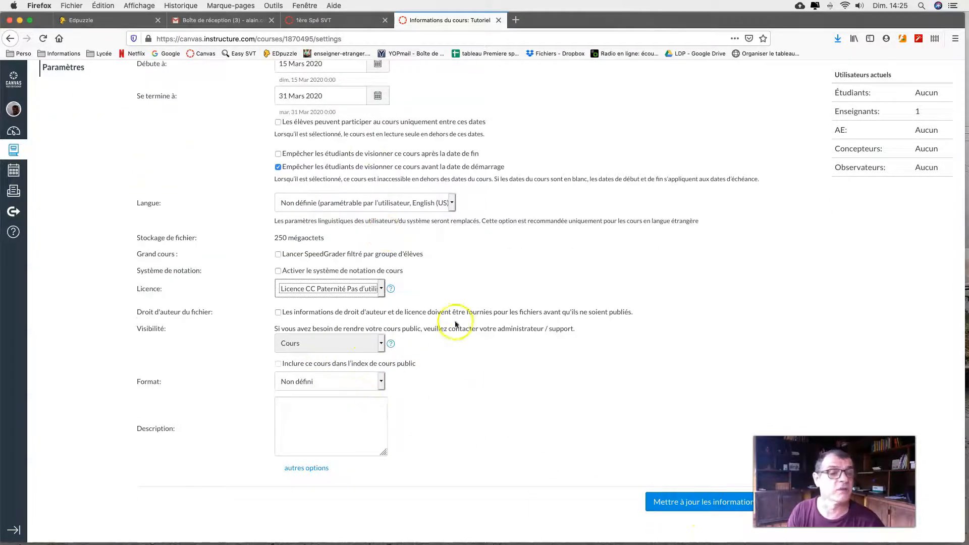
click(700, 504)
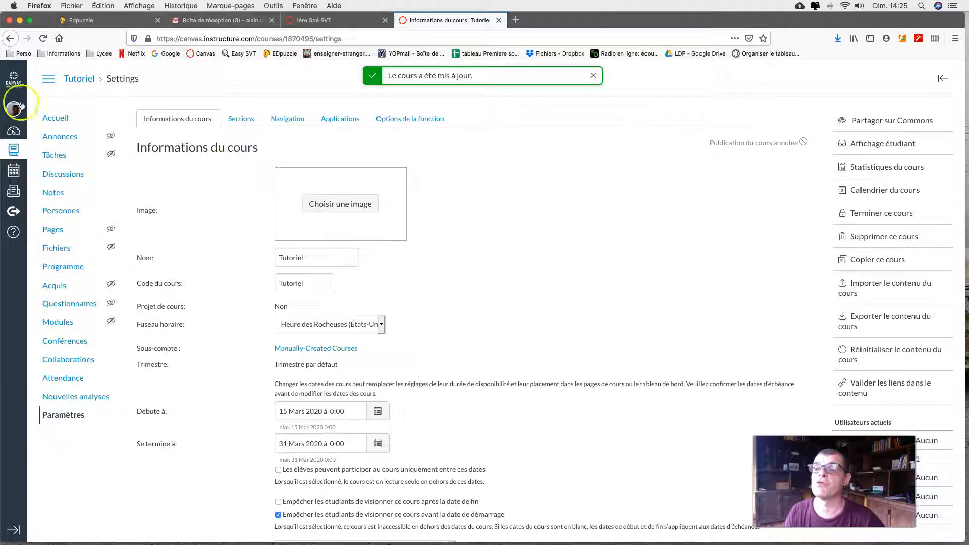
Return to the course home page and start adding a new module
click(55, 119)
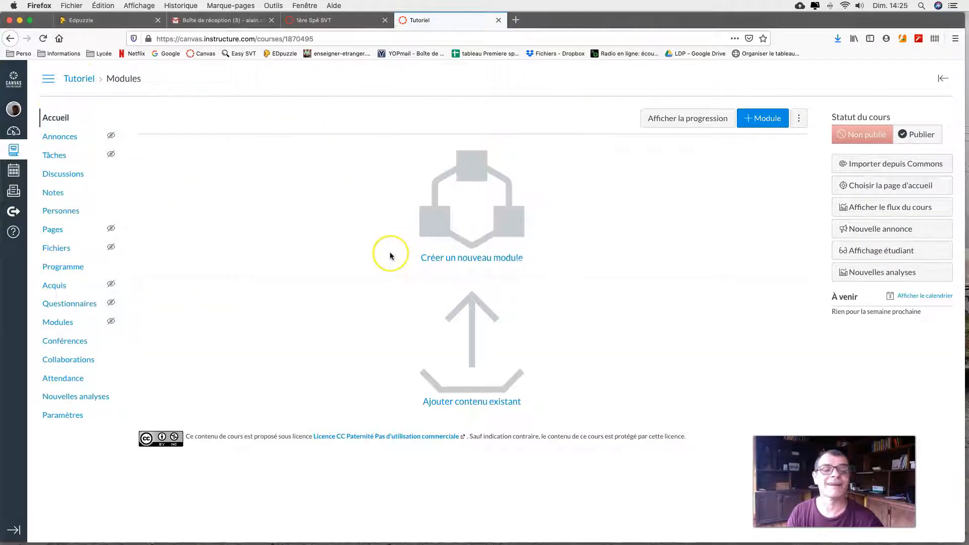
click(758, 124)
click(468, 260)
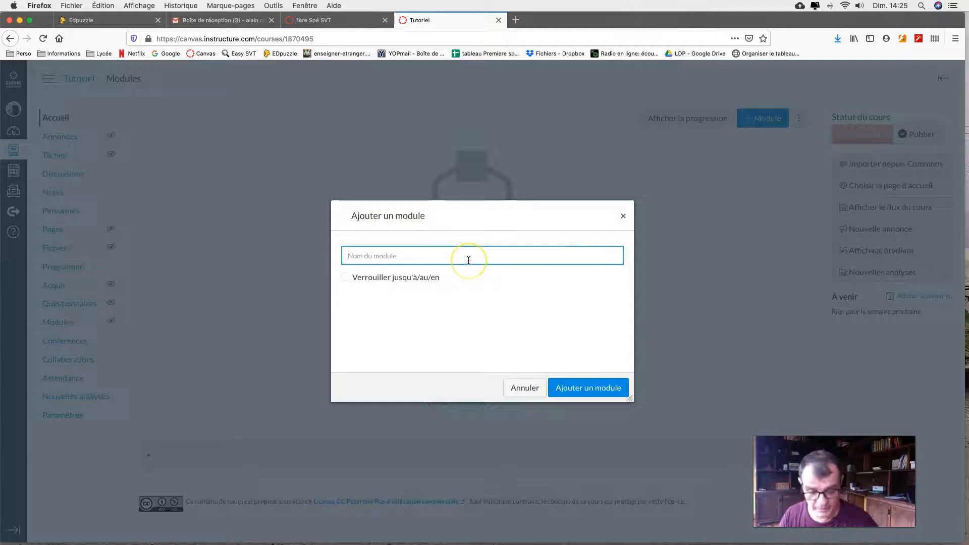
text(Tu)
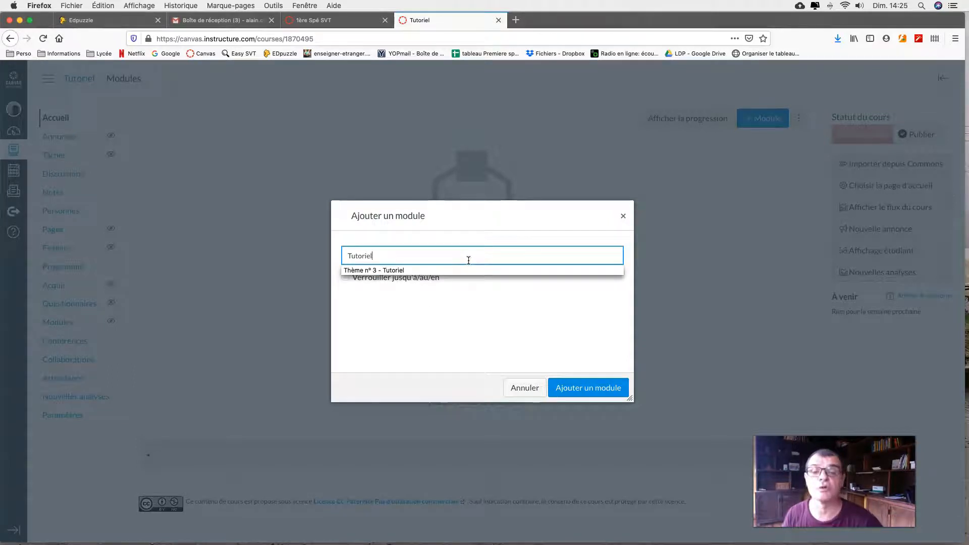
text(toriel)
key(BackSpace)
key(BackSpace)
key(BackSpace)
key(BackSpace)
key(BackSpace)
key(BackSpace)
key(BackSpace)
key(BackSpace)
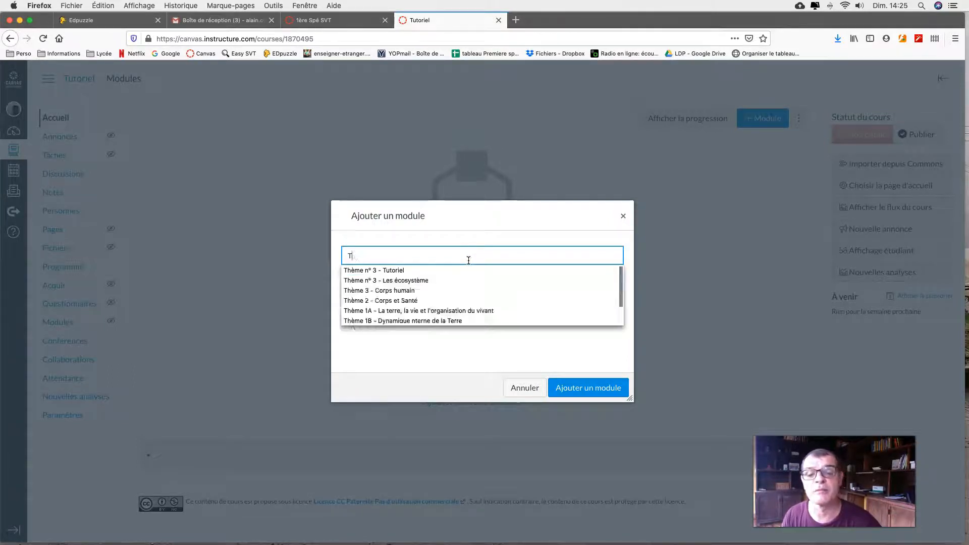
Add the module with the name "Thème 1 - Le Covid 19" and publish it
text(Théme )
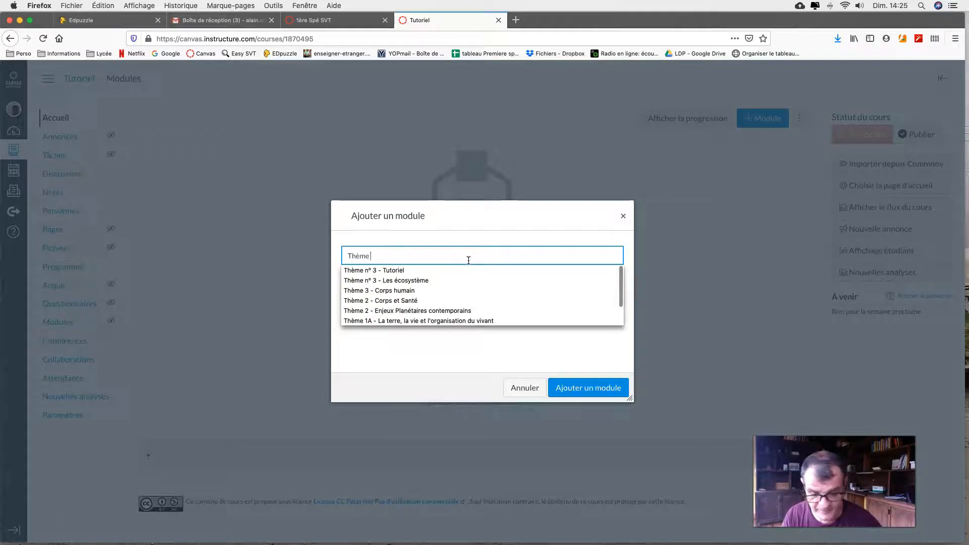
text(1 - Le Covid 19)
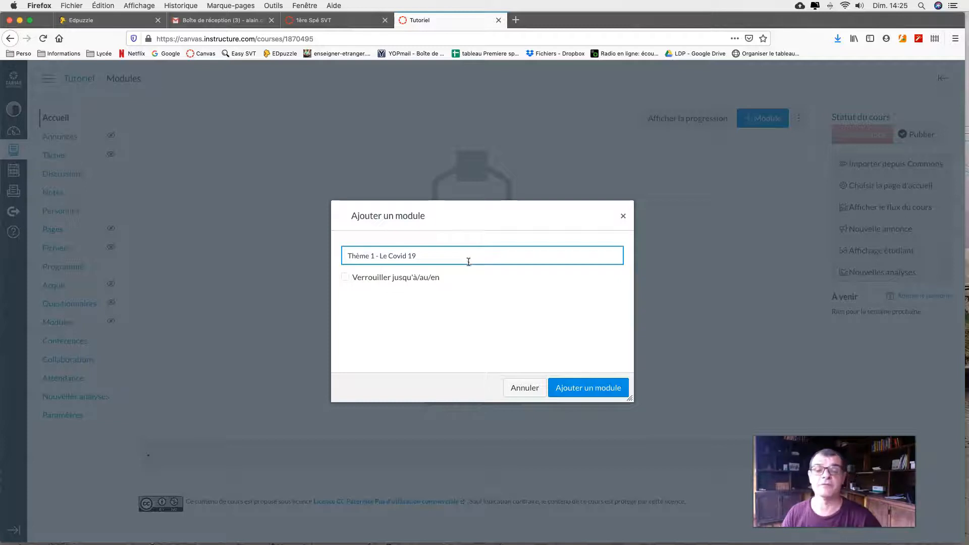
click(604, 388)
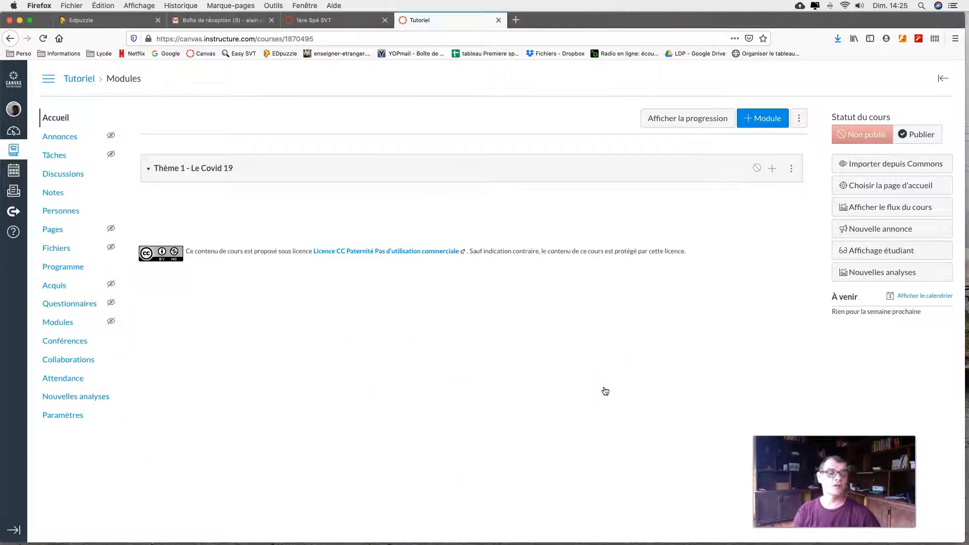
click(757, 168)
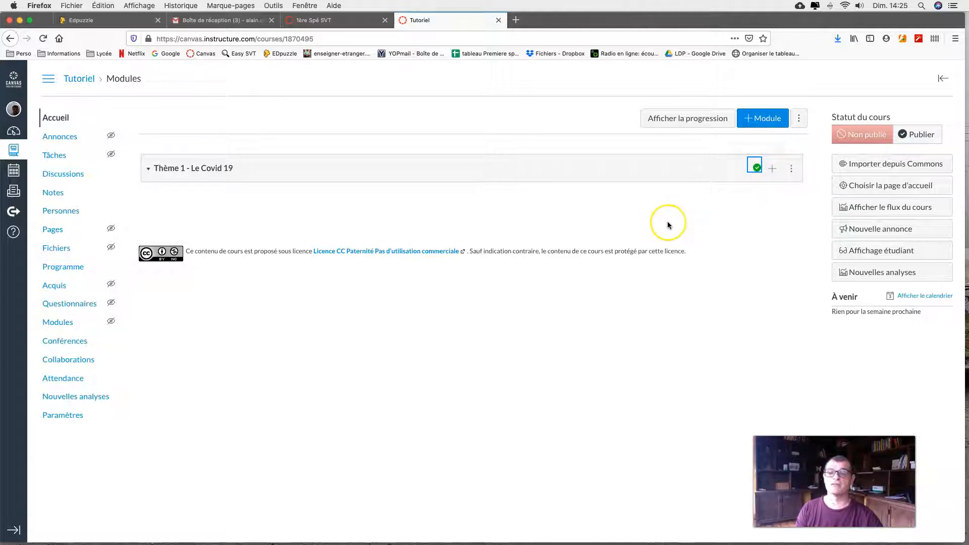
click(203, 172)
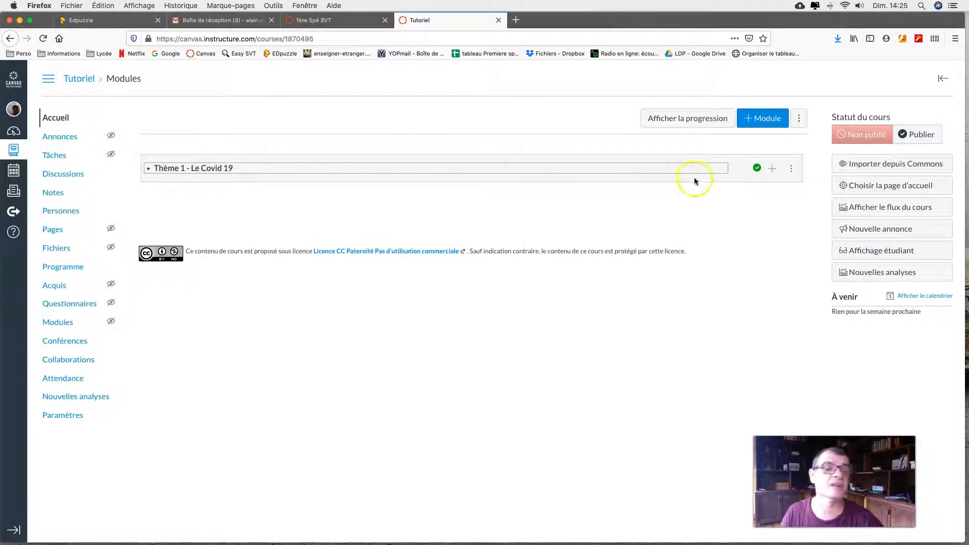
Start adding an item to the Thème 1 - Le Covid 19 module and review types such as Questionnaire, Fichier, Discussion and URL externe
click(773, 169)
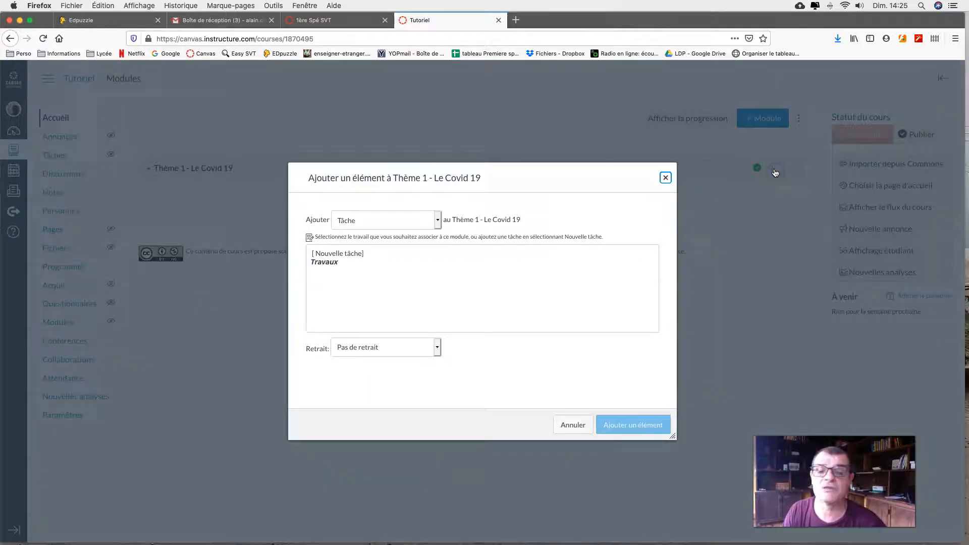
click(437, 219)
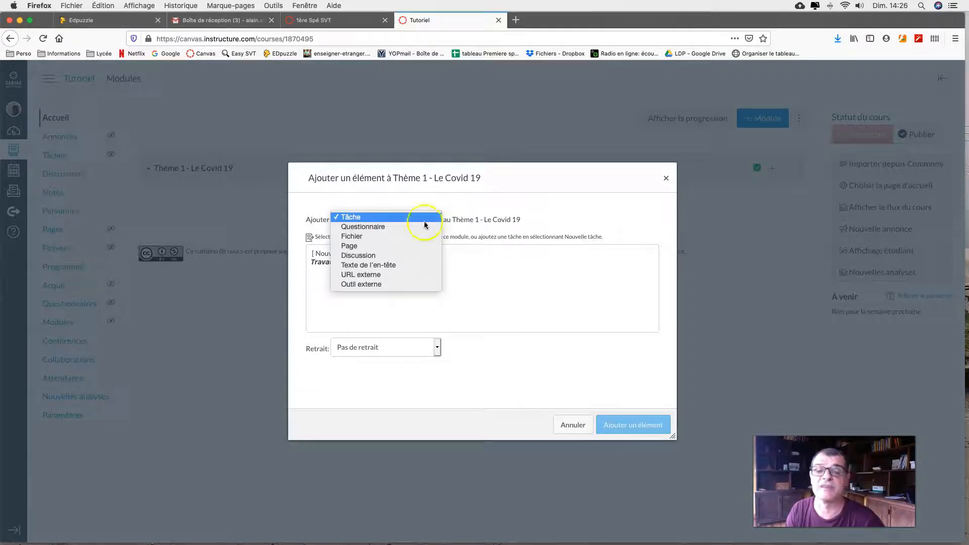
click(404, 228)
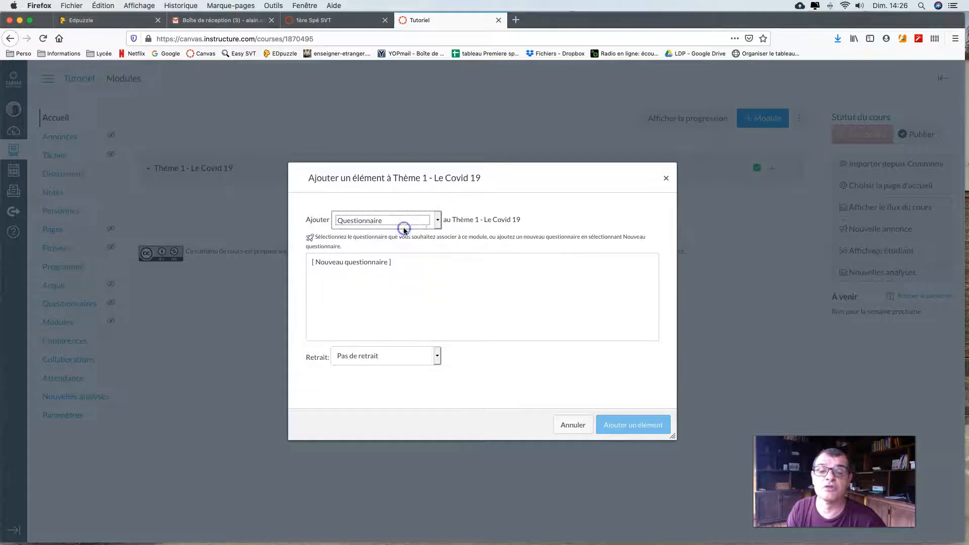
click(438, 218)
click(415, 228)
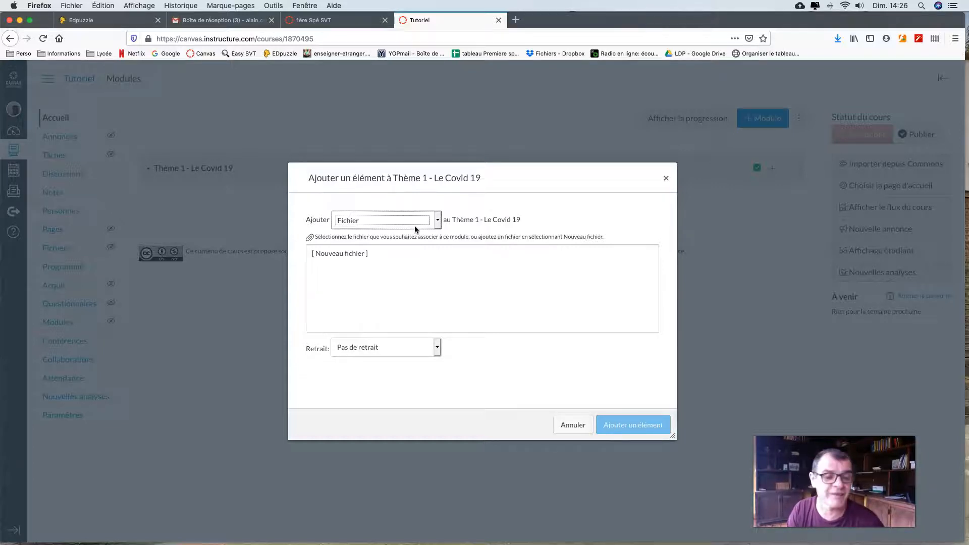
click(438, 218)
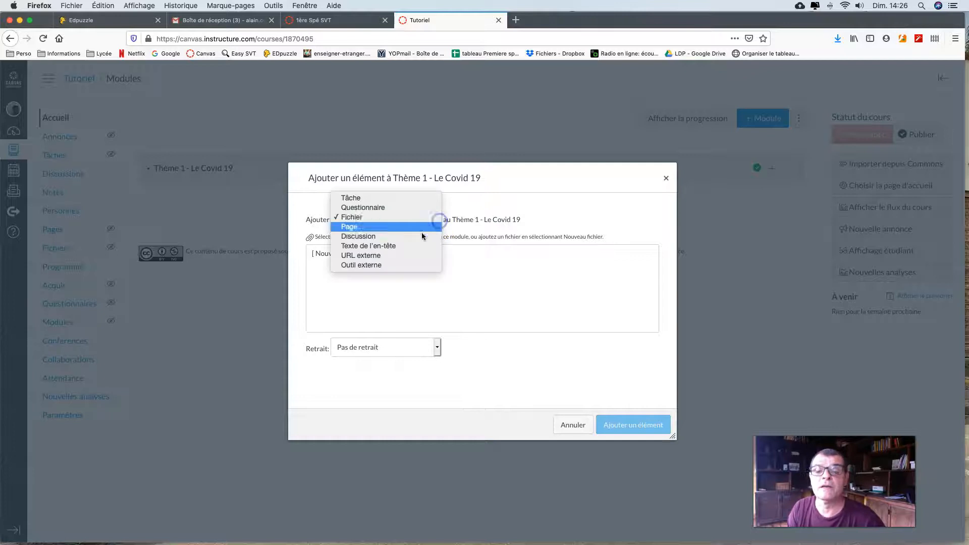
click(413, 238)
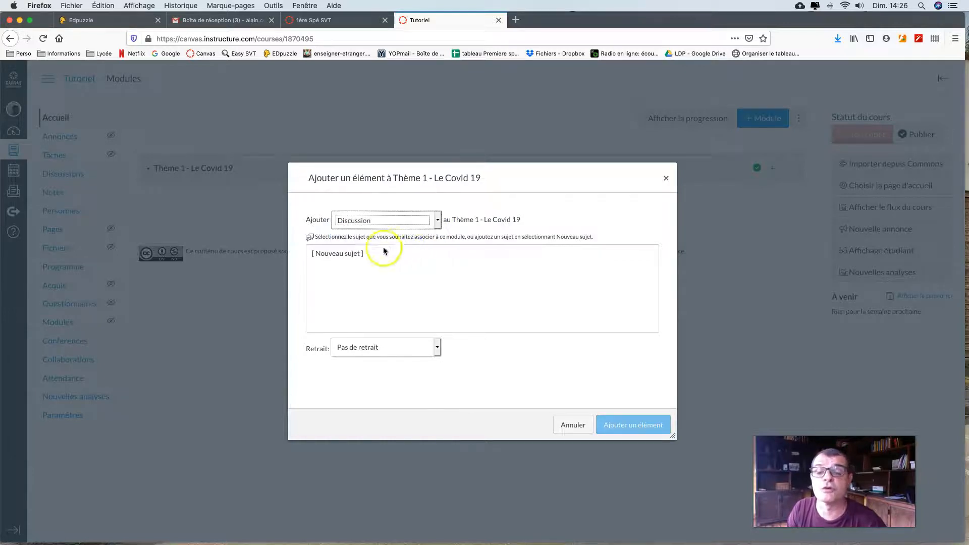
click(438, 220)
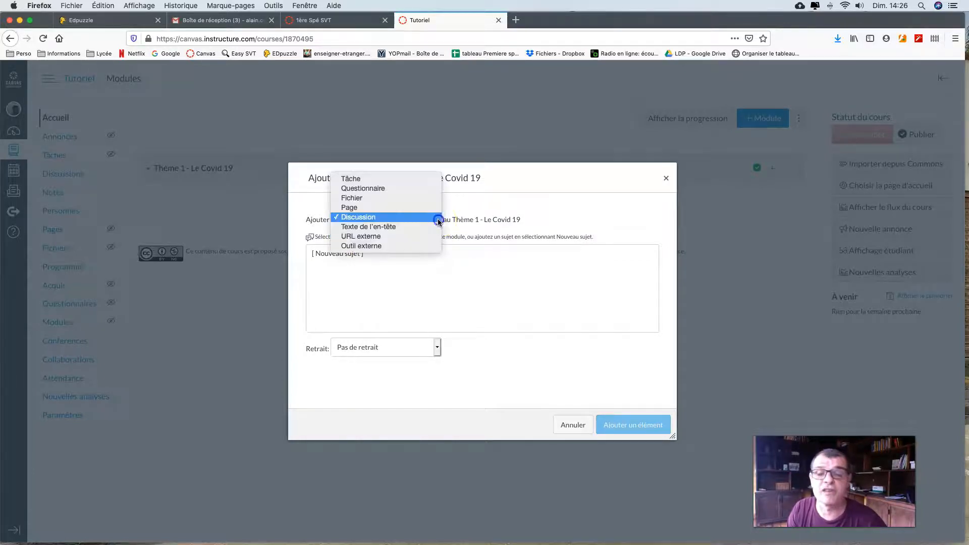
click(373, 237)
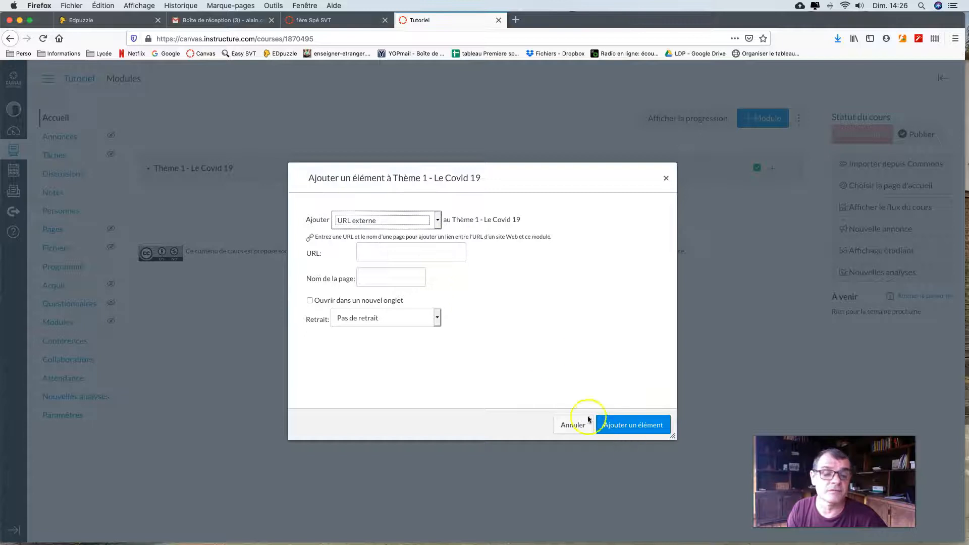
click(438, 224)
click(437, 230)
Set the item type to Tâche and add a new assignment named "tutoriel" to the module
click(439, 221)
click(395, 147)
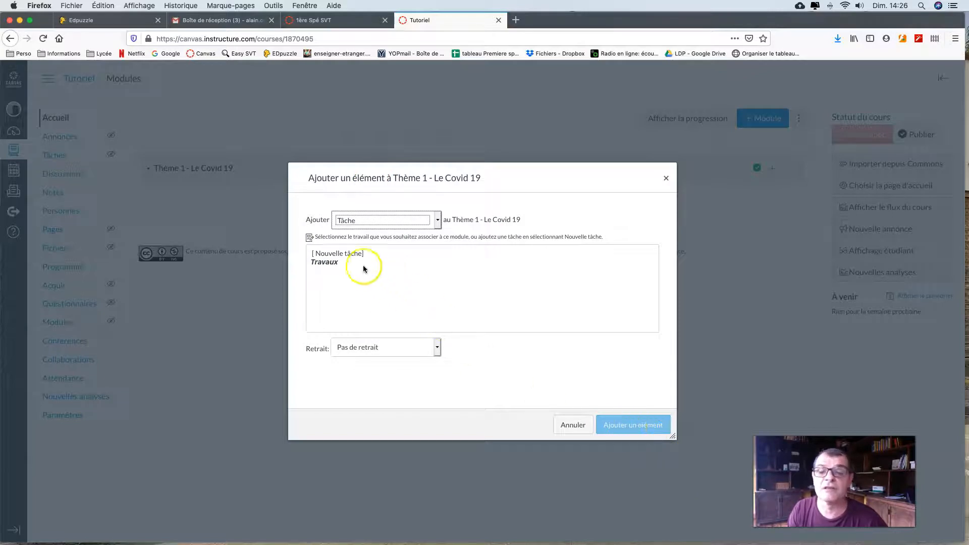
click(348, 255)
click(392, 353)
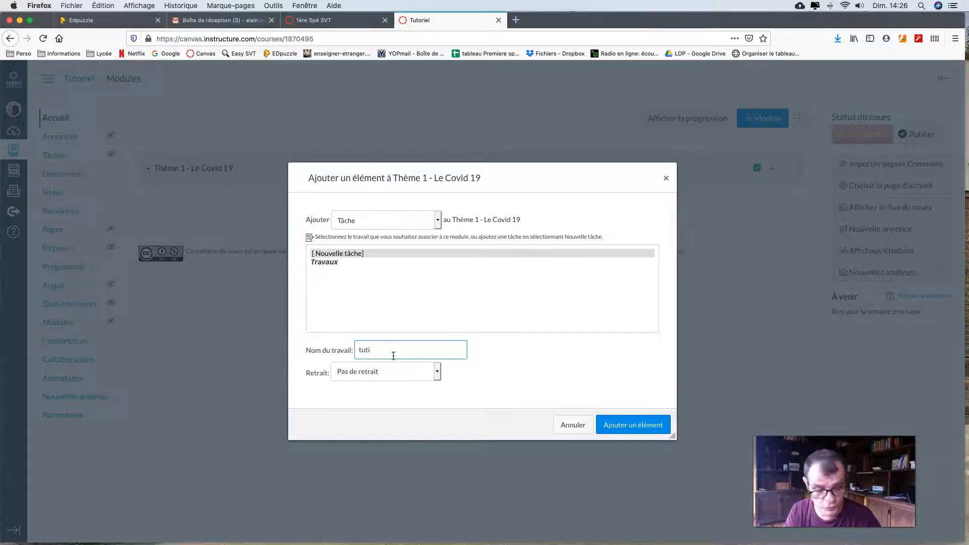
click(640, 426)
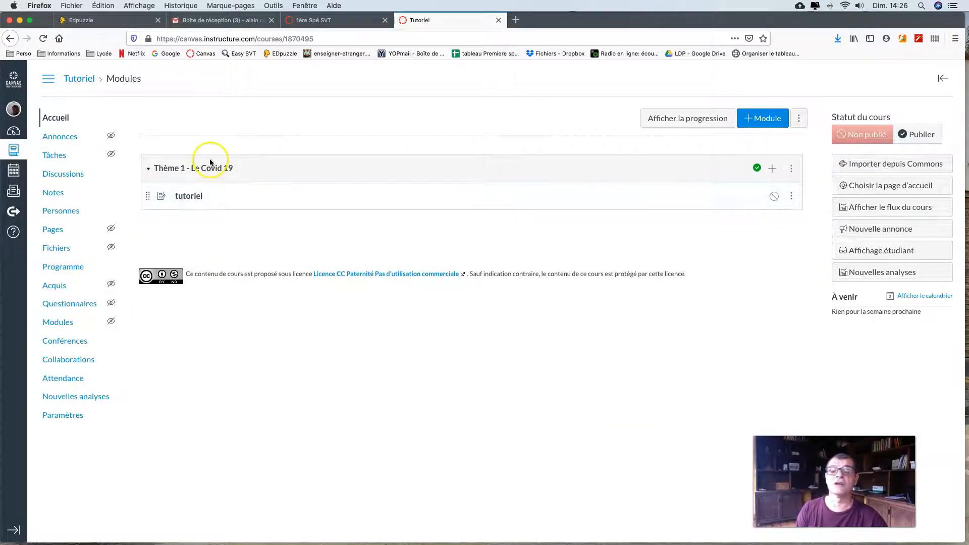
Publish the tutoriel assignment in the Thème 1 module and enter the placeholder text "fgfdgdfgasdgrg" as its description
click(774, 198)
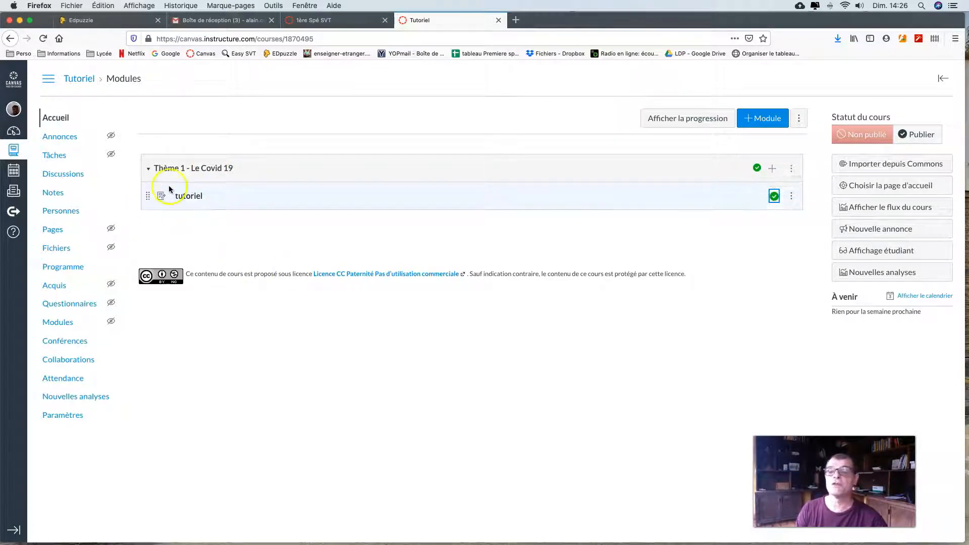
click(189, 196)
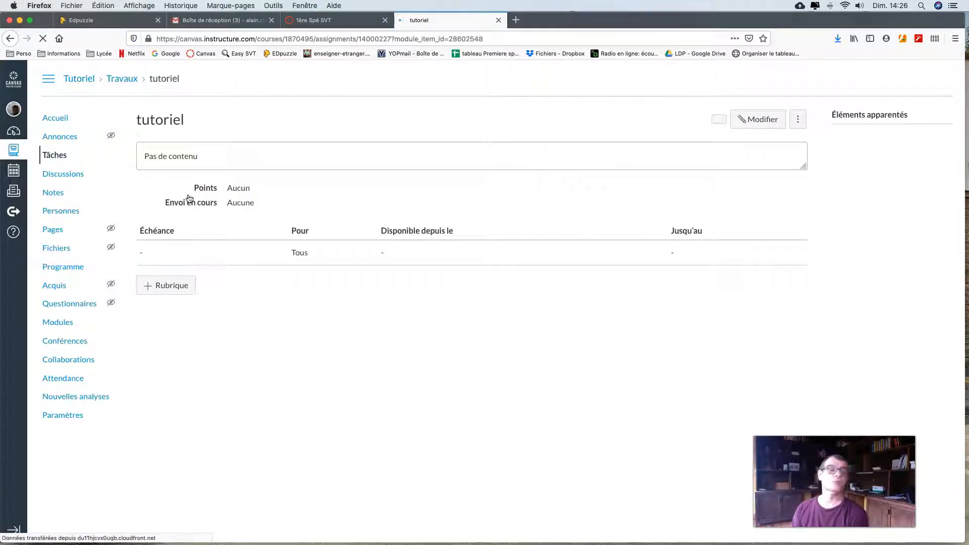
click(241, 159)
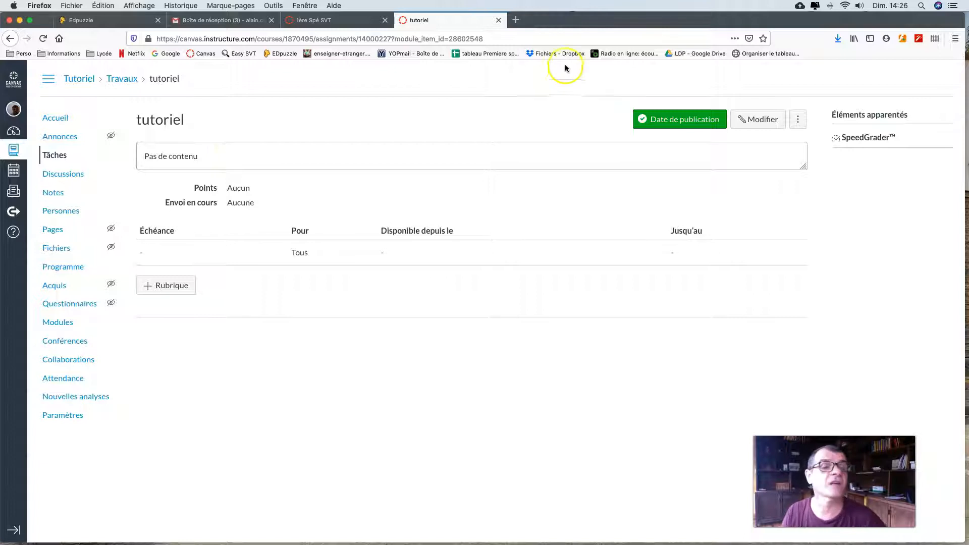
click(761, 120)
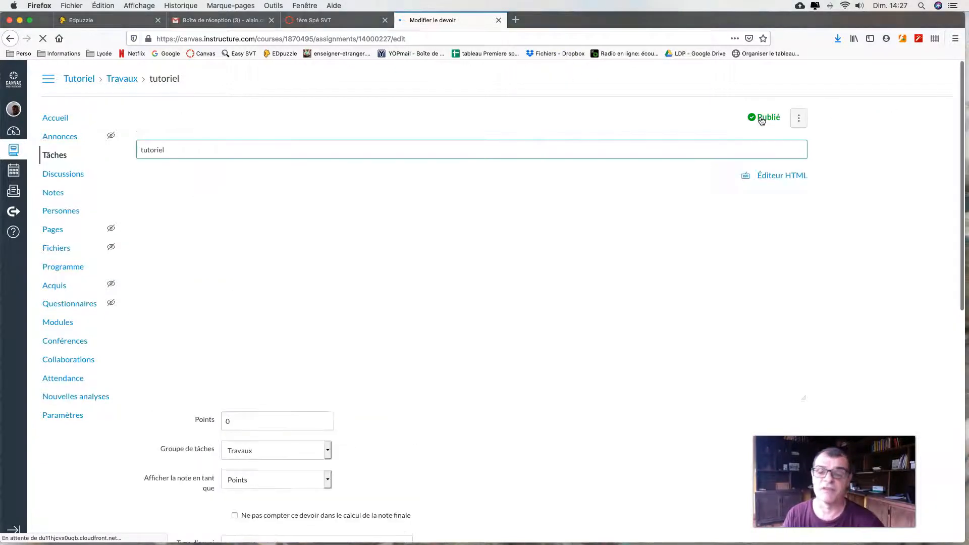
click(223, 246)
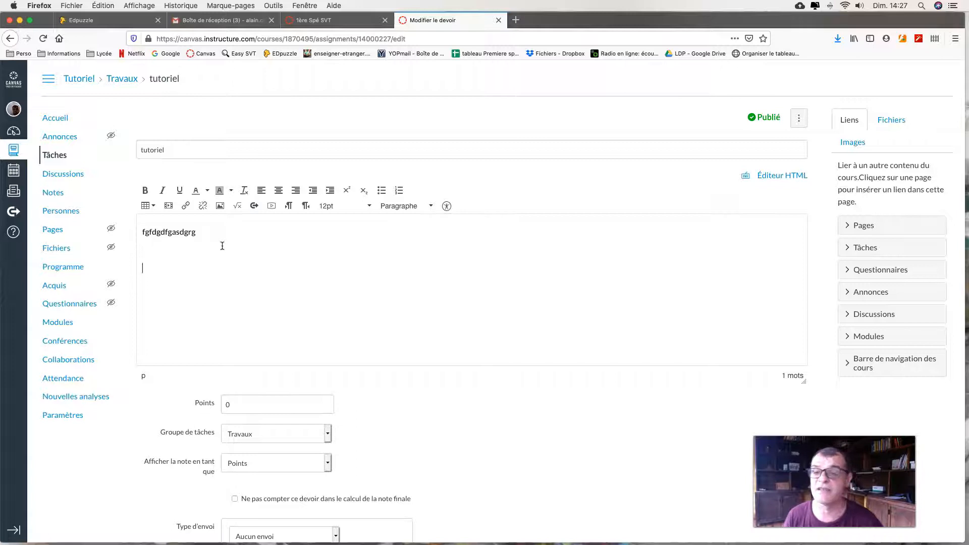
Upload "Activité n° 36 – Le phénotype de la mucoviscidose Genialy.pdf" to course files and link it in the assignment description
click(891, 119)
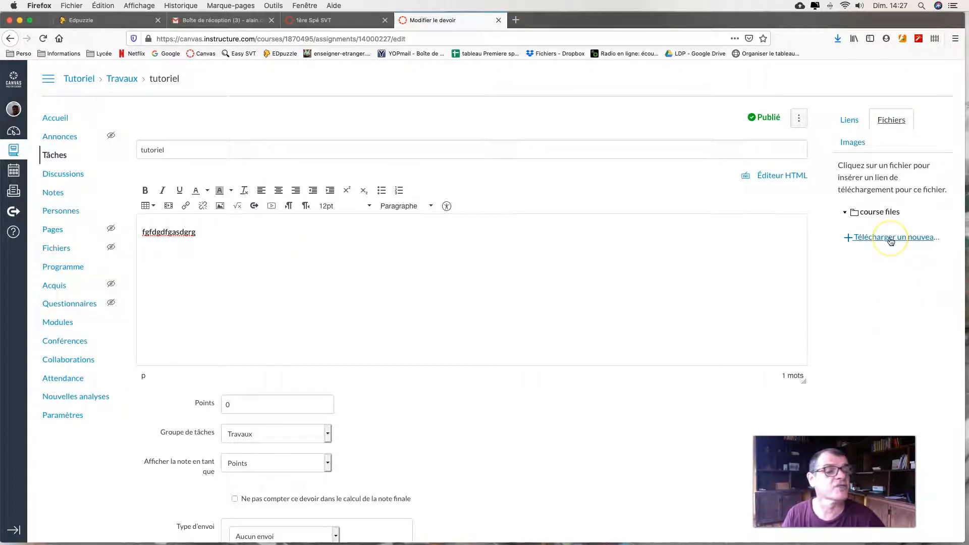
click(891, 238)
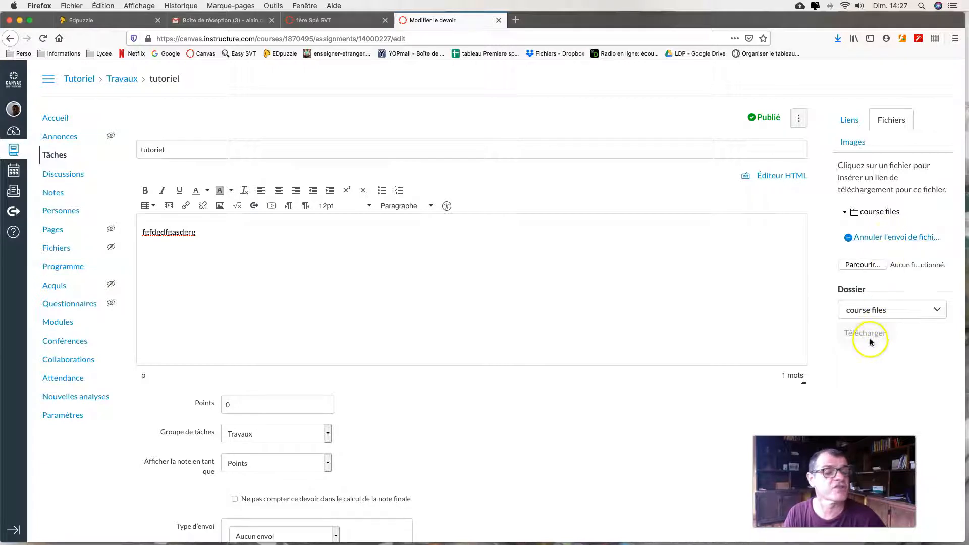
click(889, 313)
click(886, 311)
click(874, 265)
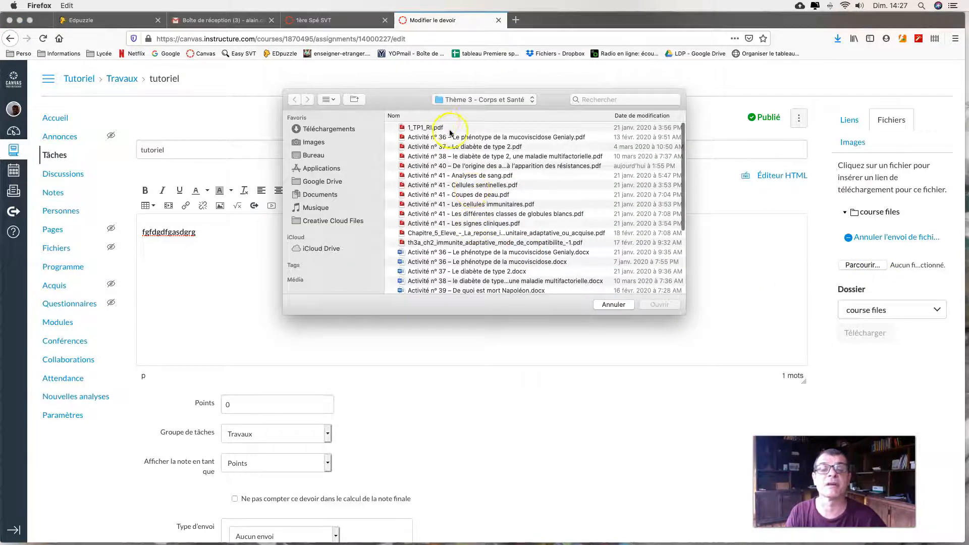
click(463, 136)
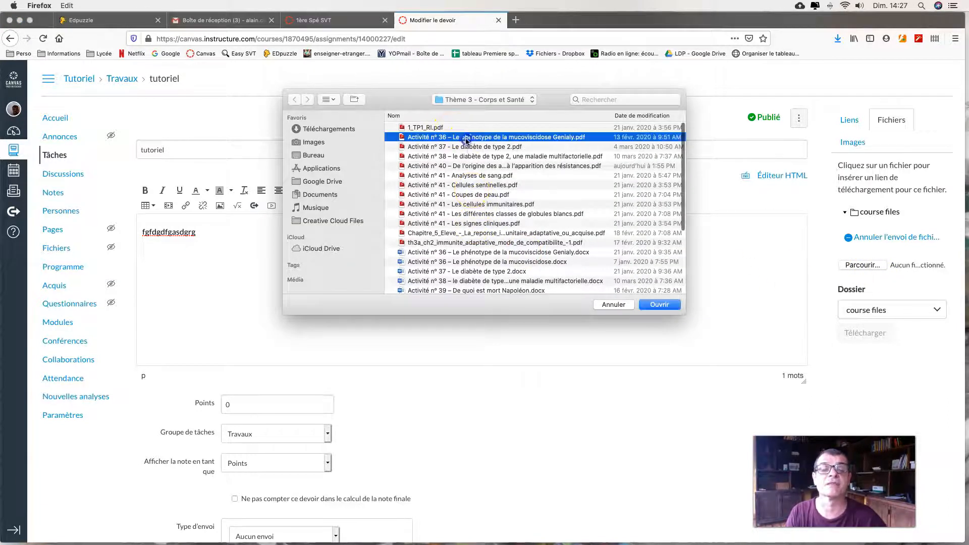
click(659, 304)
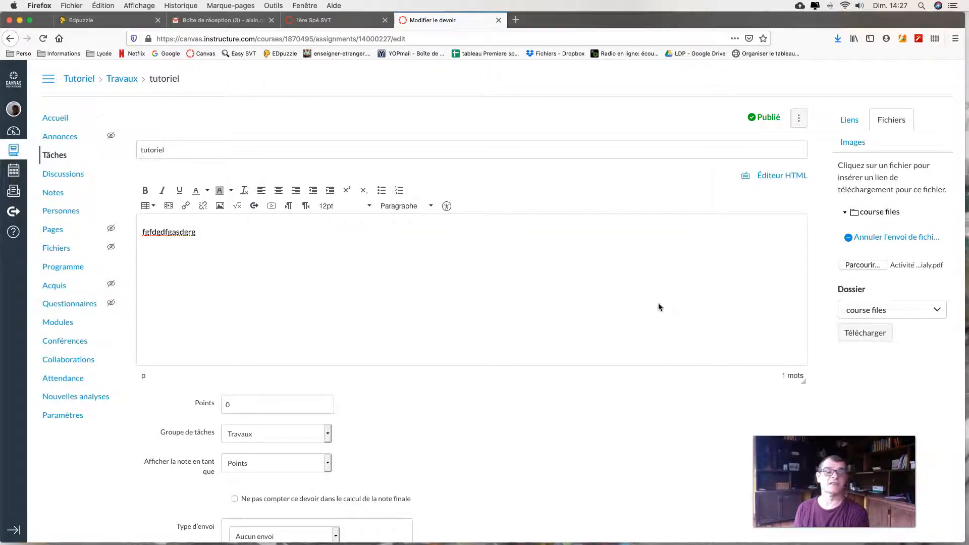
click(870, 334)
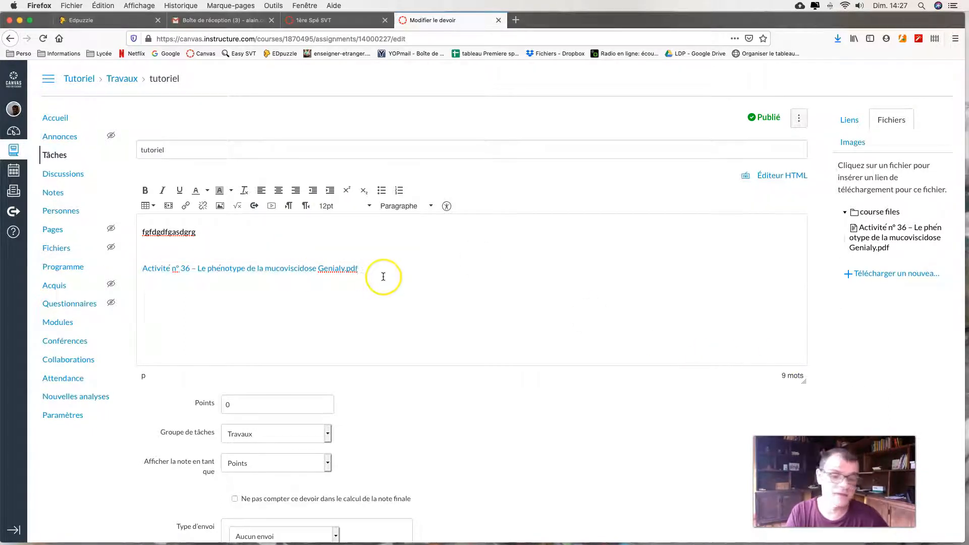
Set the assignment's points to 20 and keep Travaux as its assignment group
double_click(228, 405)
text(20)
scroll(357, 410, down, 3)
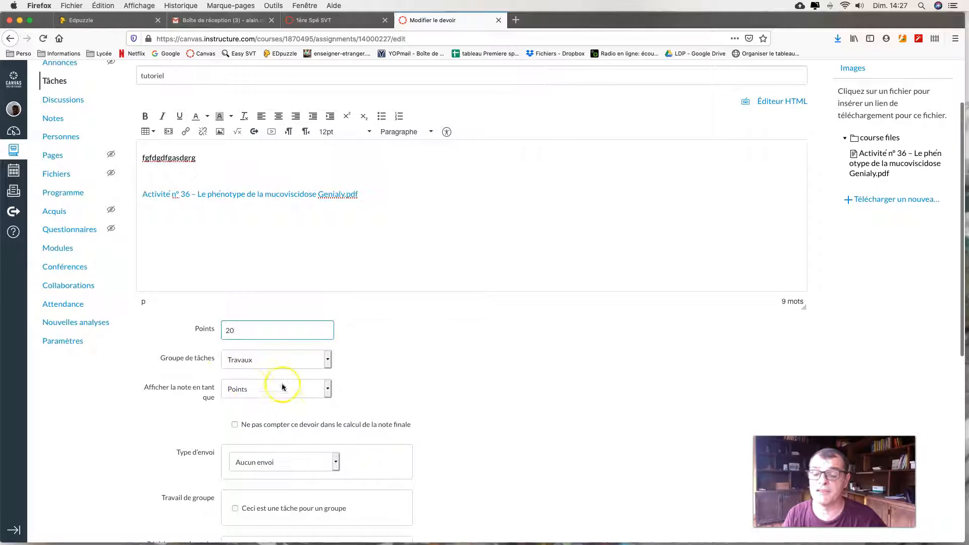
click(328, 360)
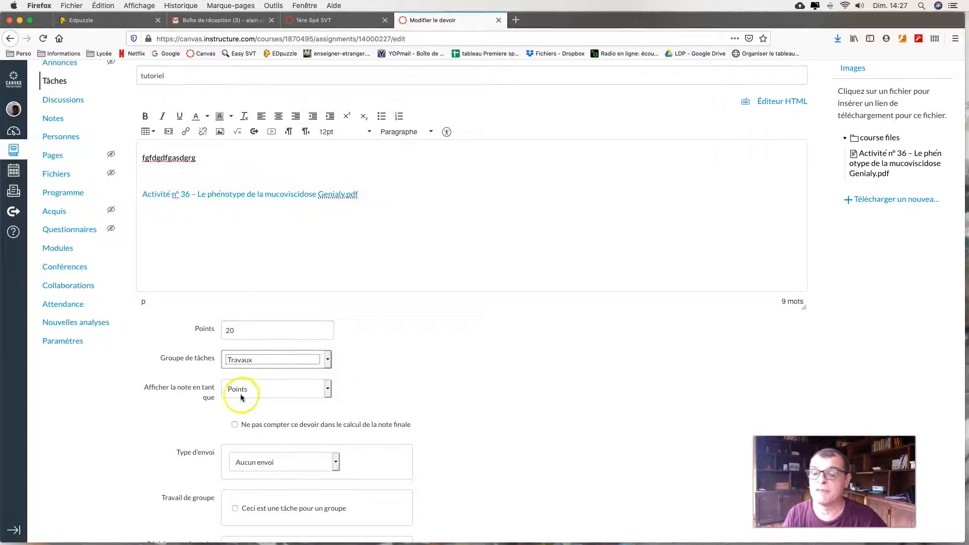
Set the submission type to En ligne with Téléchargements de fichiers, limiting the accepted file types to pdf
scroll(391, 384, down, 5)
click(335, 339)
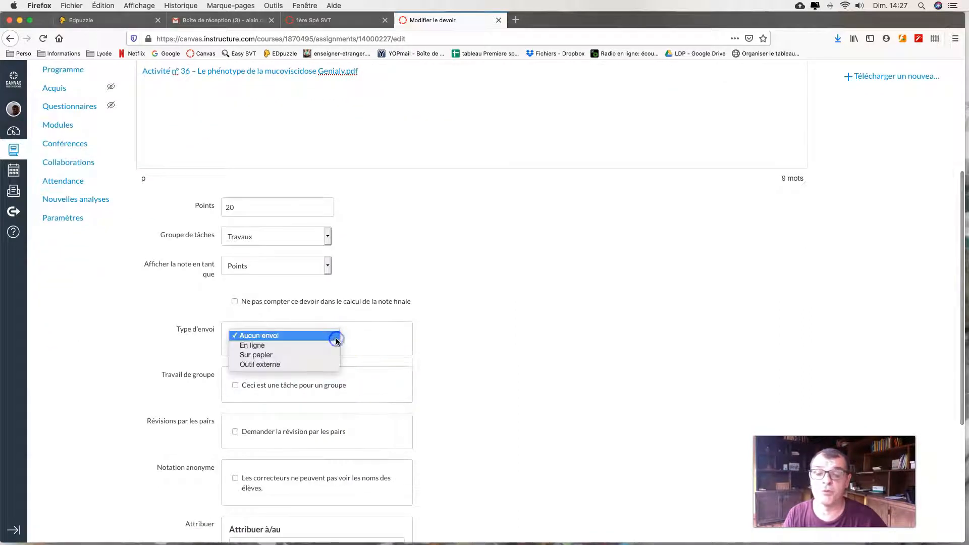
click(322, 345)
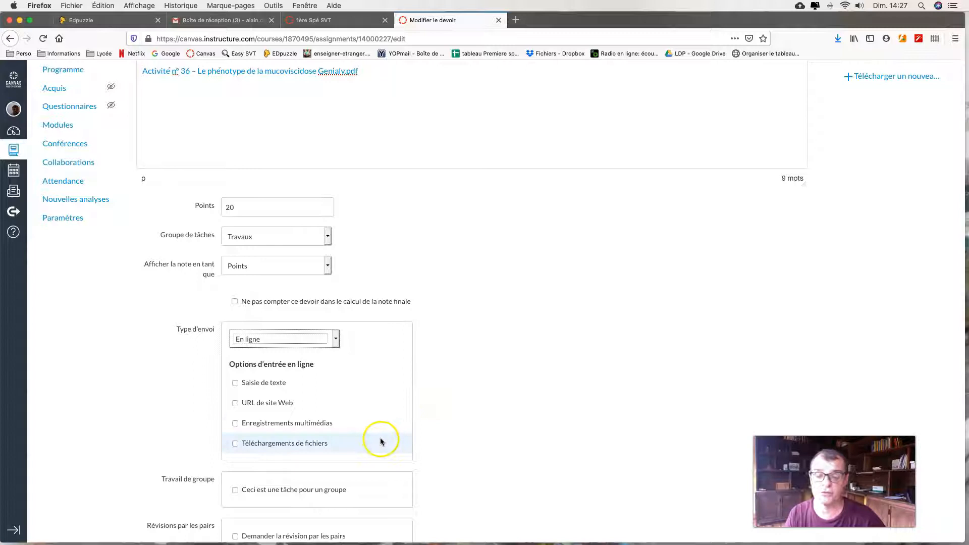
click(304, 444)
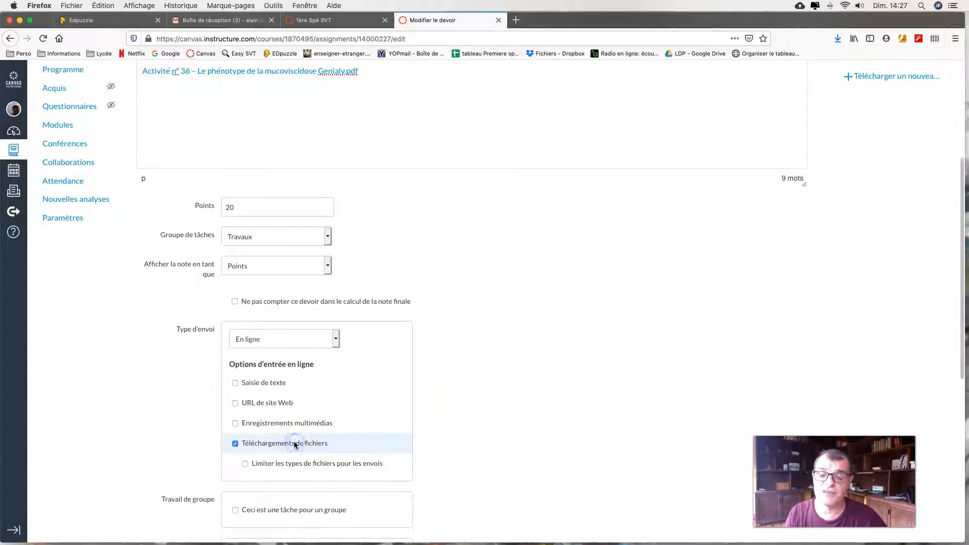
click(292, 462)
scroll(370, 422, down, 2)
click(347, 427)
text(pdf)
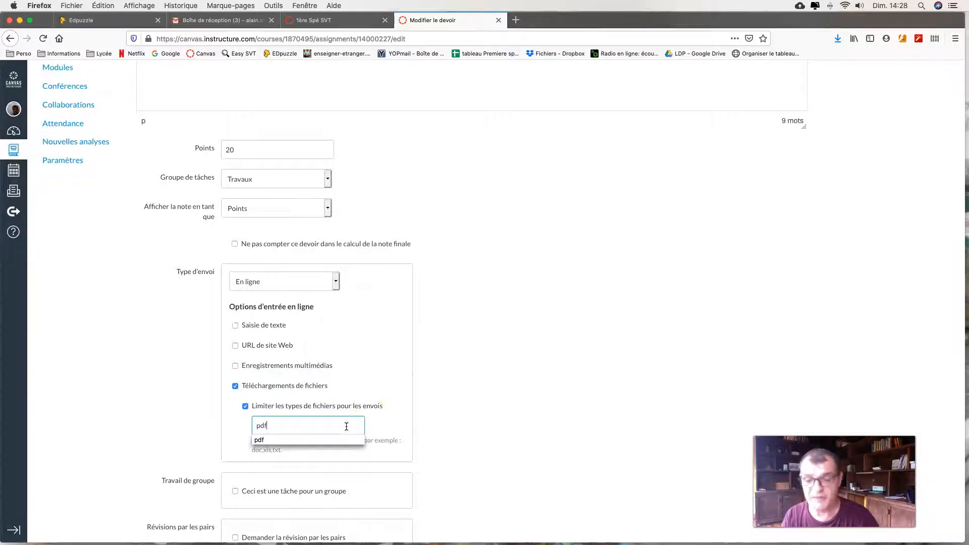
click(347, 441)
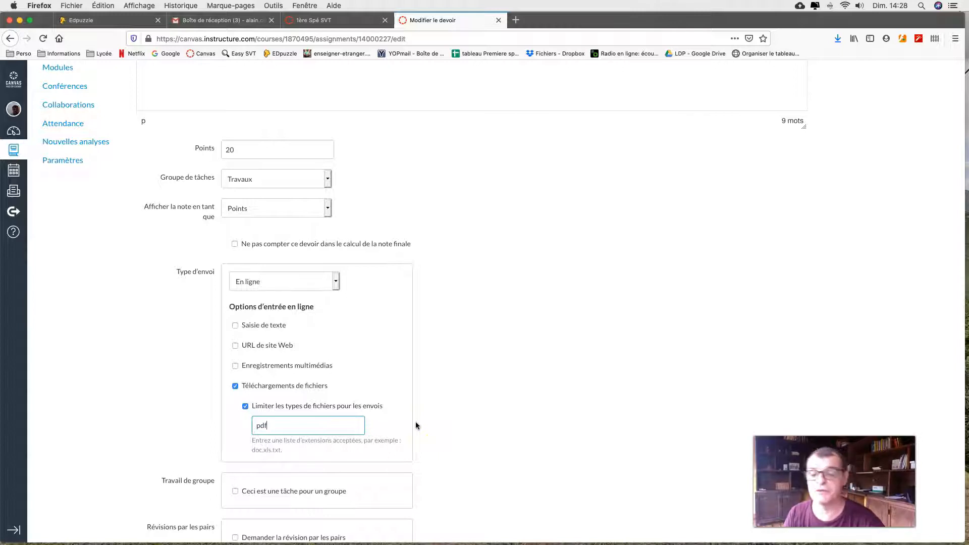
Make the assignment a group task and create a group set named "tutoriel" with manually created groups
scroll(429, 419, down, 1)
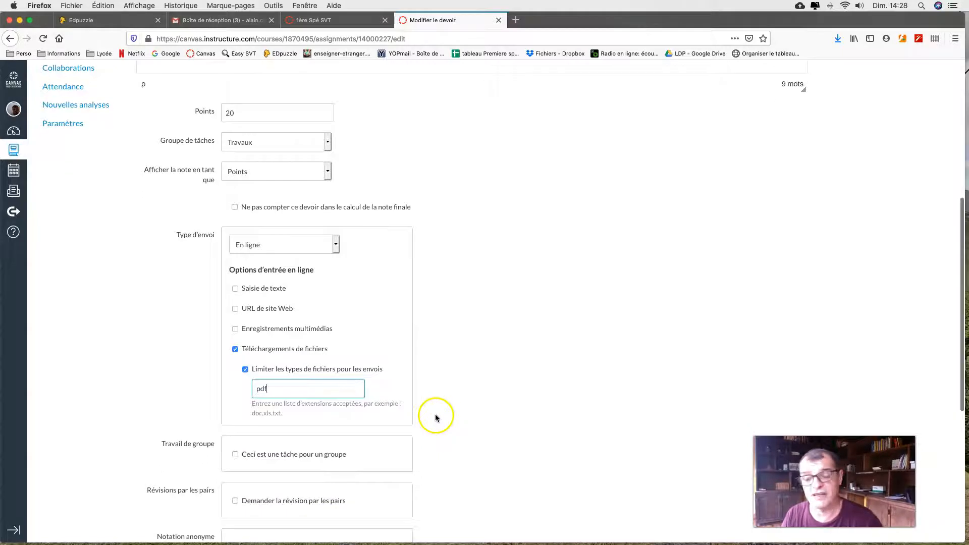
scroll(453, 407, down, 2)
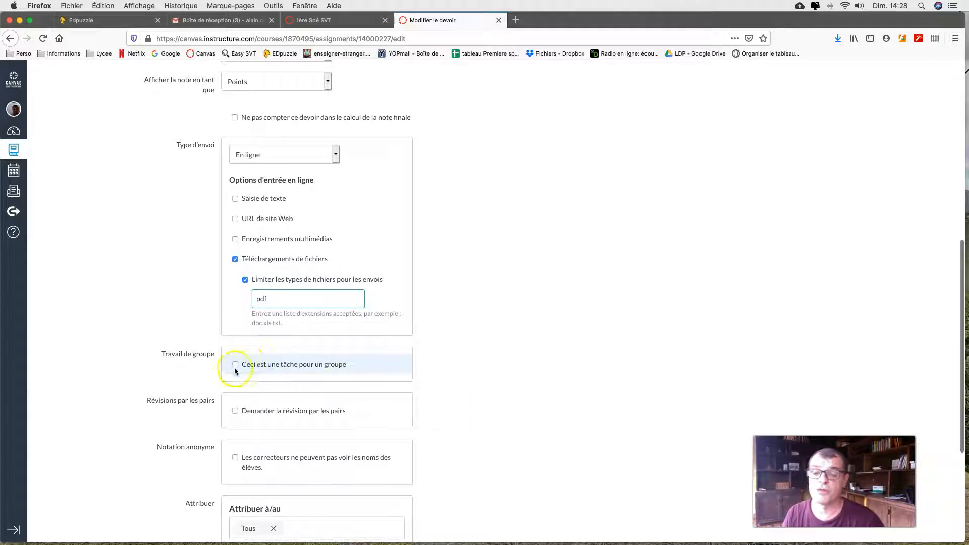
click(276, 365)
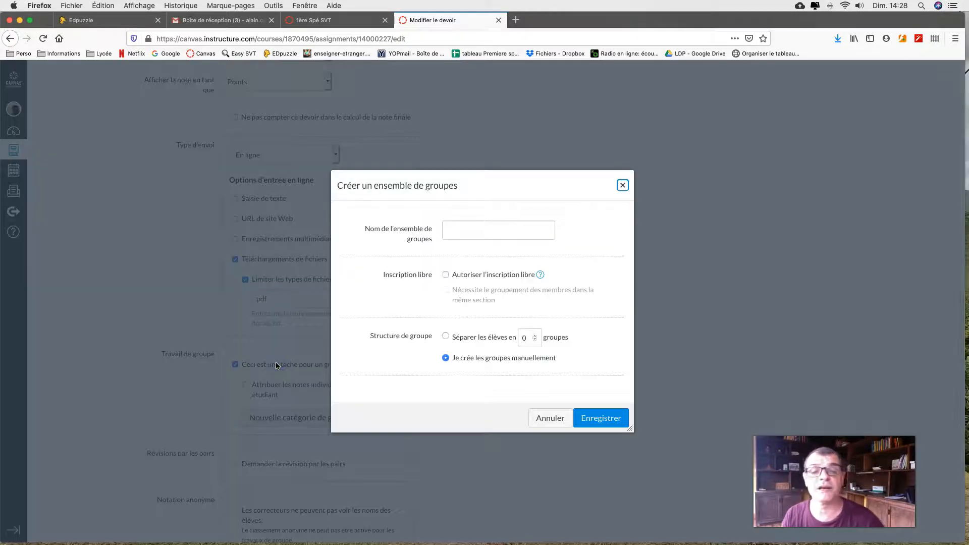
click(493, 227)
text(tu)
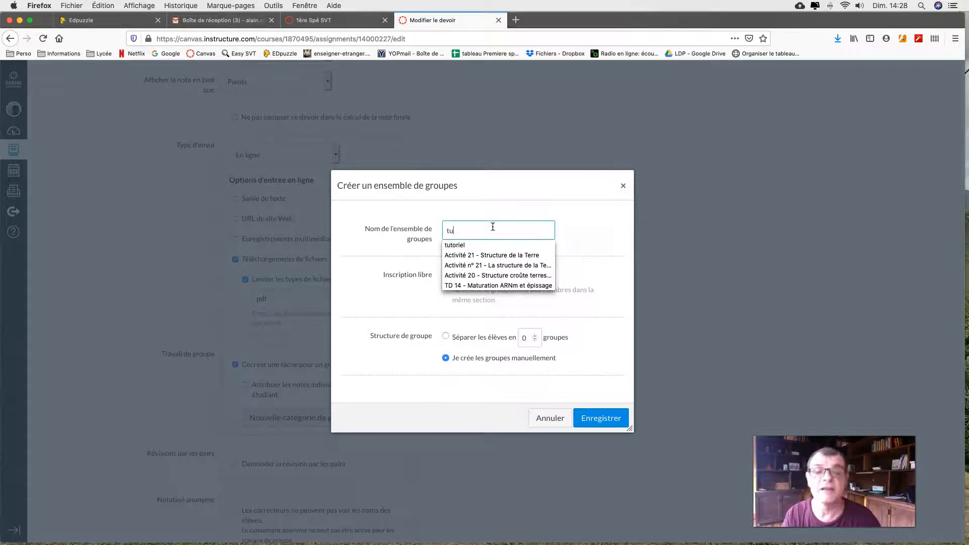
text(toriel)
click(494, 246)
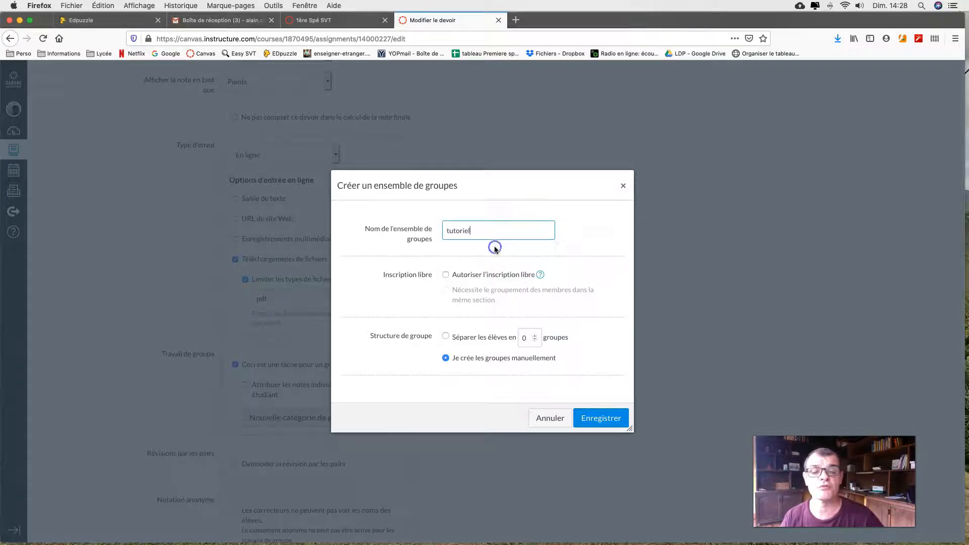
click(607, 423)
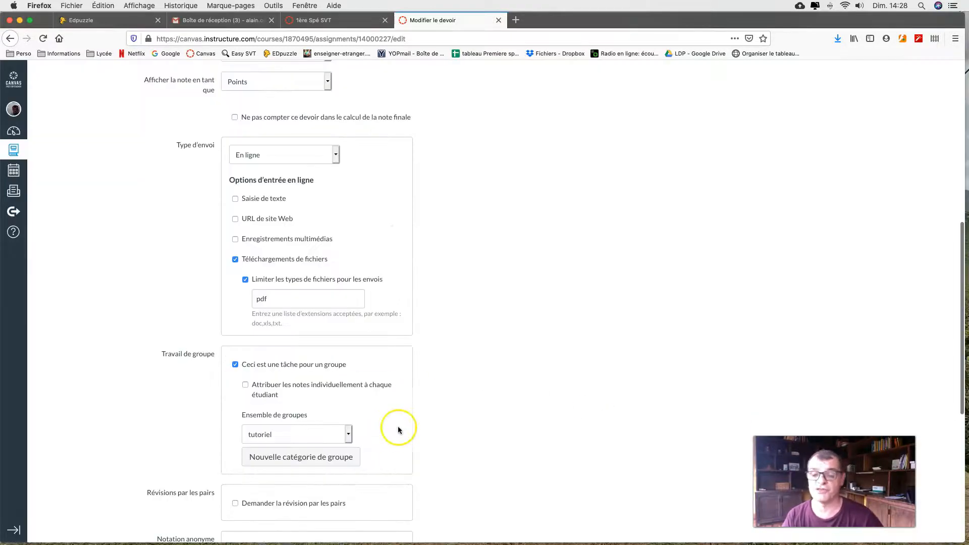
Try to enable anonymous grading so that graders cannot see the students' names
scroll(399, 426, down, 3)
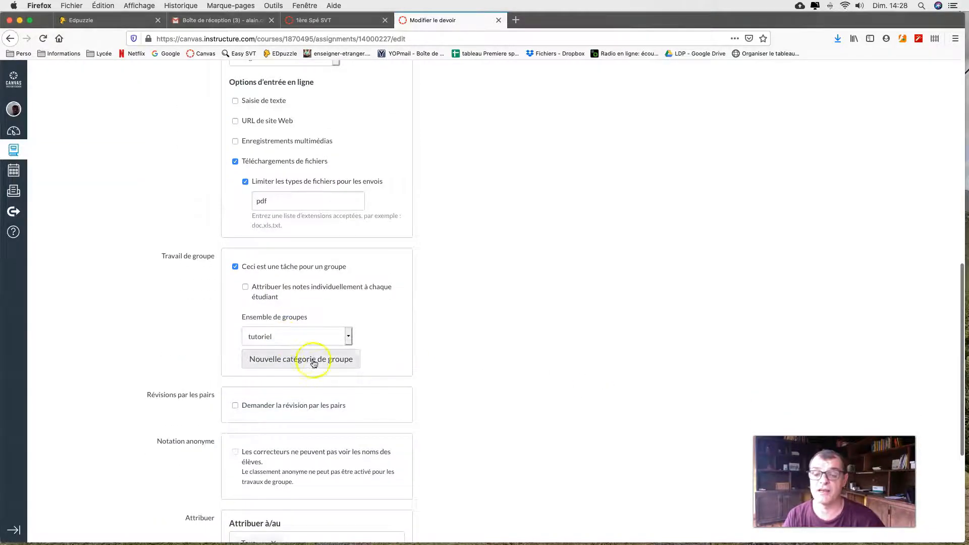
scroll(380, 338, down, 3)
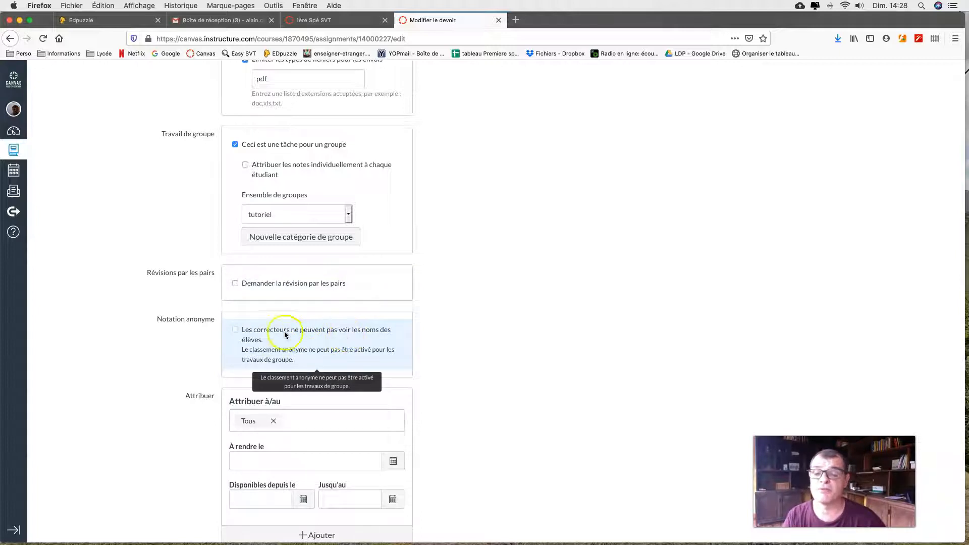
click(236, 332)
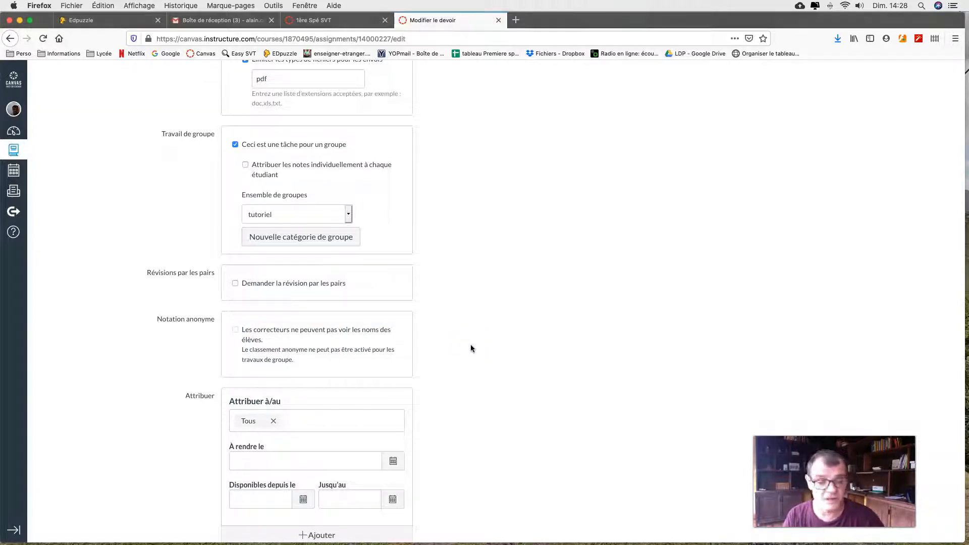
Set the assignment's due date to 31 March 2020 at 23:59 for everyone
scroll(453, 362, down, 3)
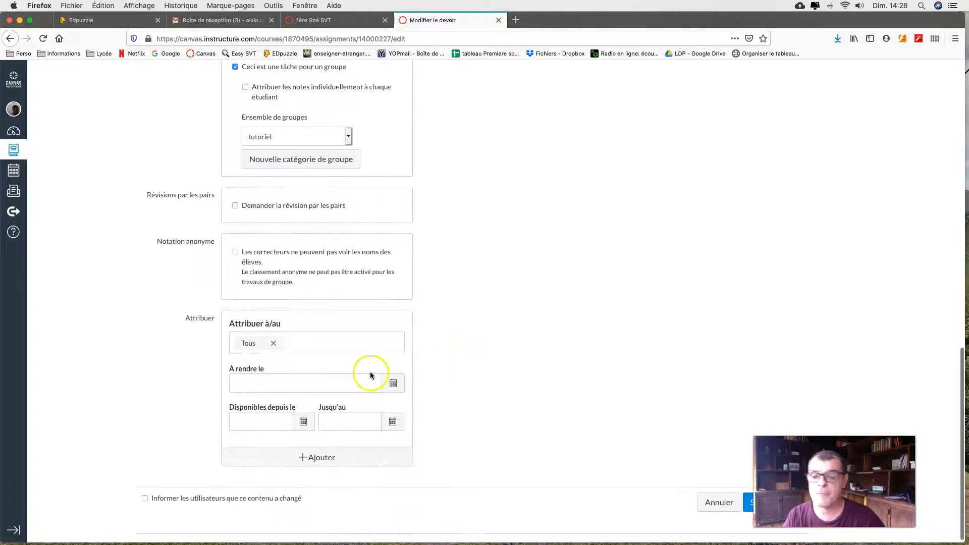
click(399, 386)
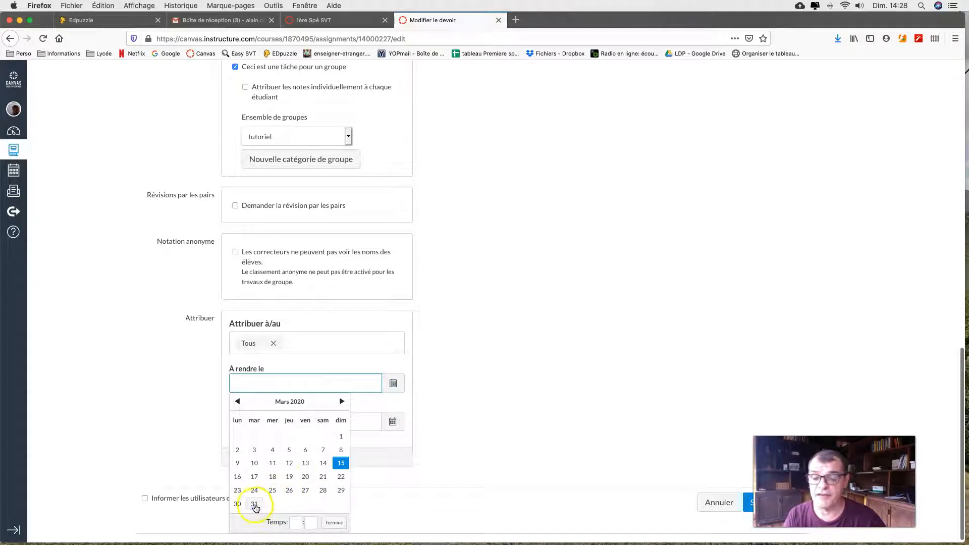
click(255, 504)
click(486, 418)
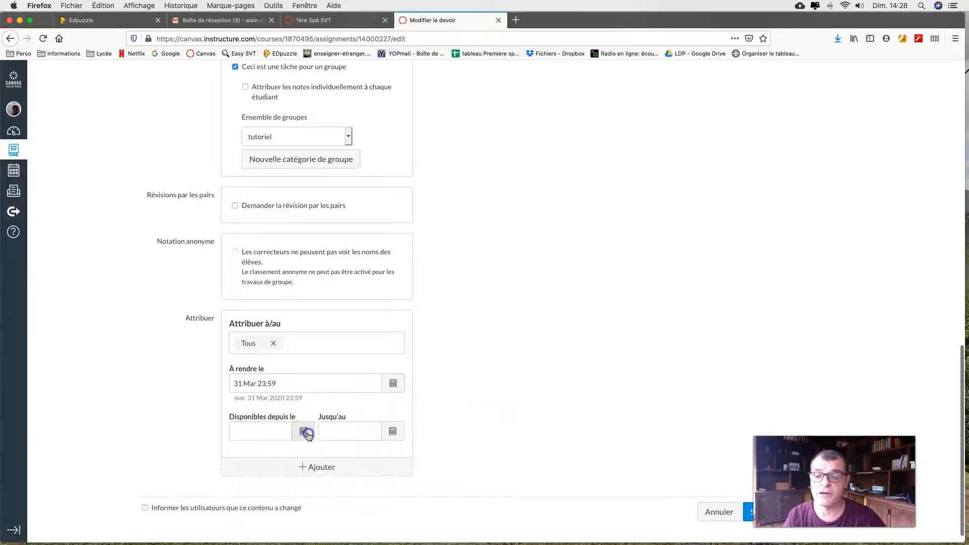
Make the assignment available from 15 March 2020 at 0:00 until 1 April 2020 at 23:59
click(304, 432)
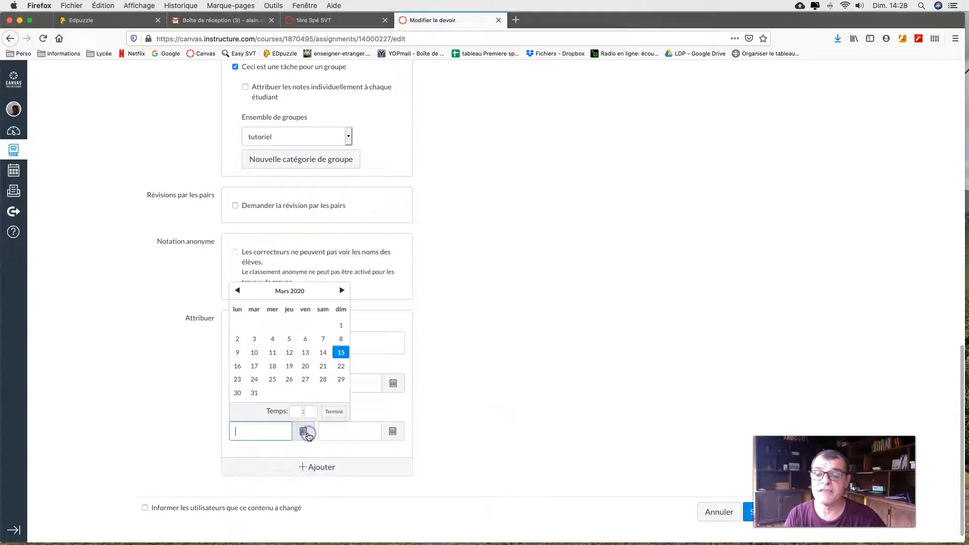
click(341, 352)
click(392, 431)
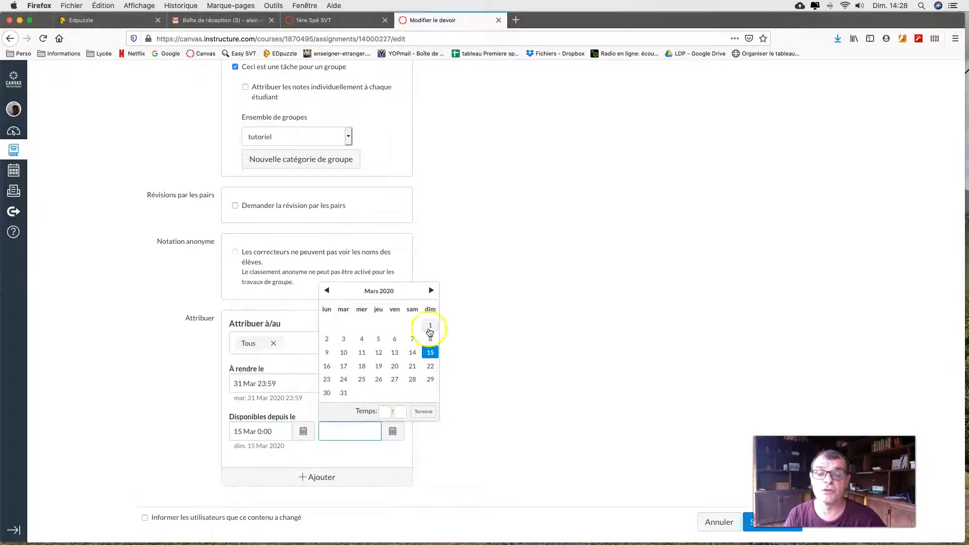
click(431, 290)
click(361, 326)
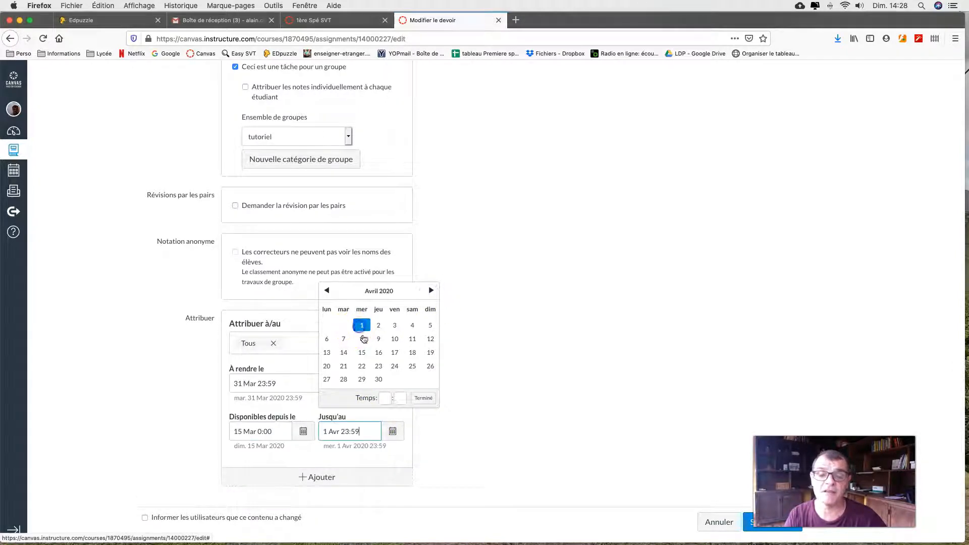
click(426, 400)
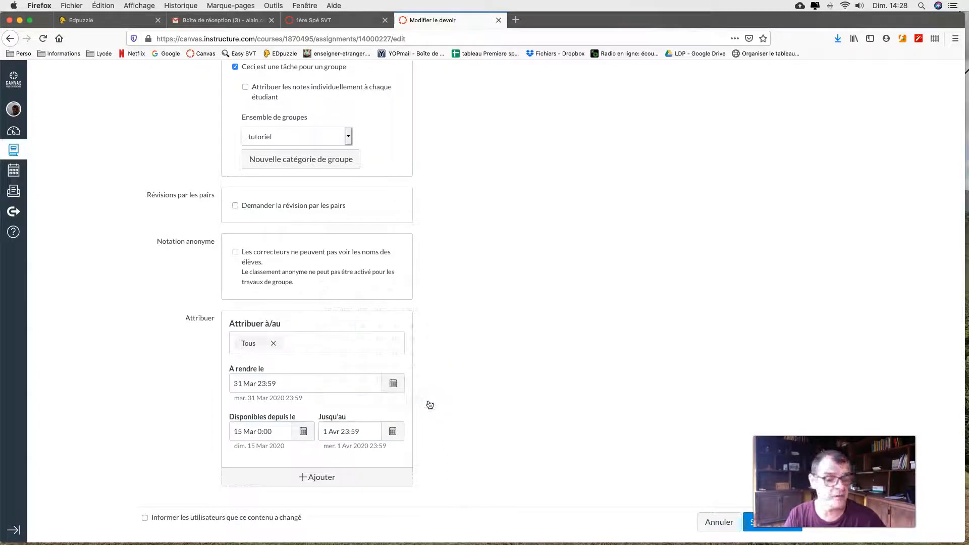
scroll(704, 507, up, 1)
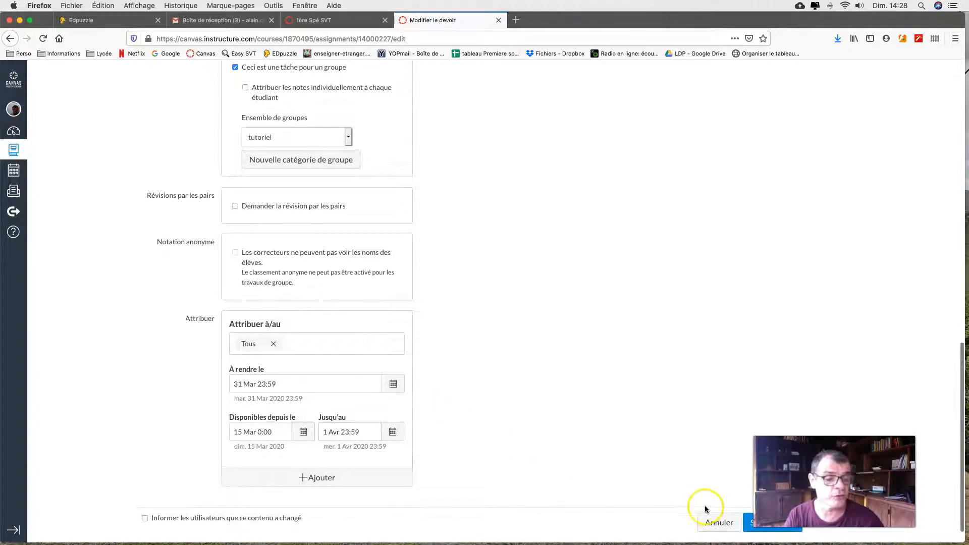
Save the assignment and add a new rubric to it
click(749, 530)
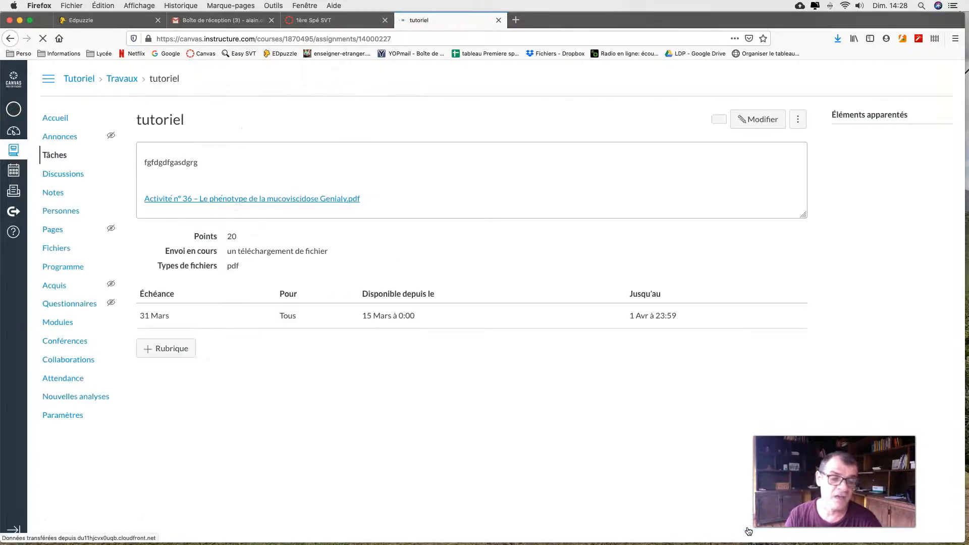
click(161, 348)
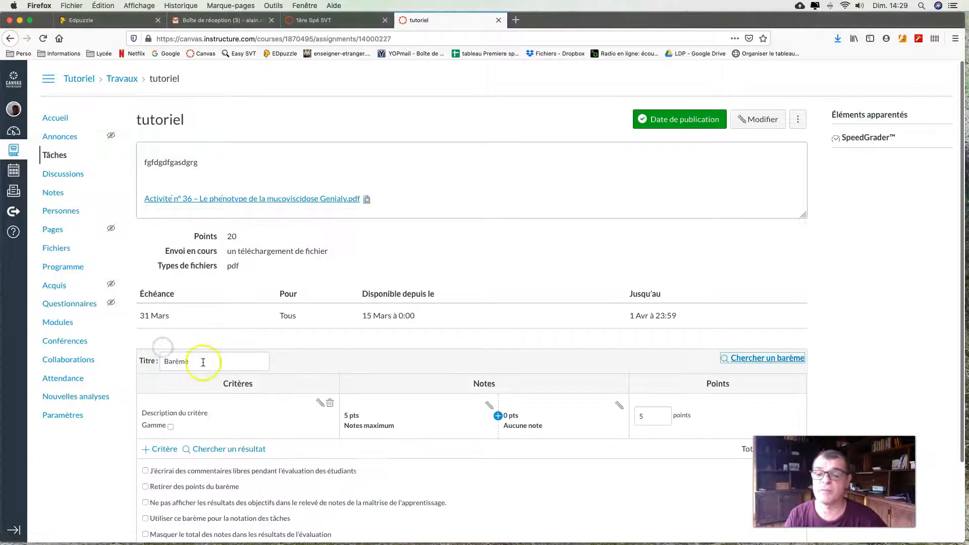
Set the description of the rubric's first criterion to "Barème tutoriel", leaving the long description empty
click(319, 403)
click(471, 271)
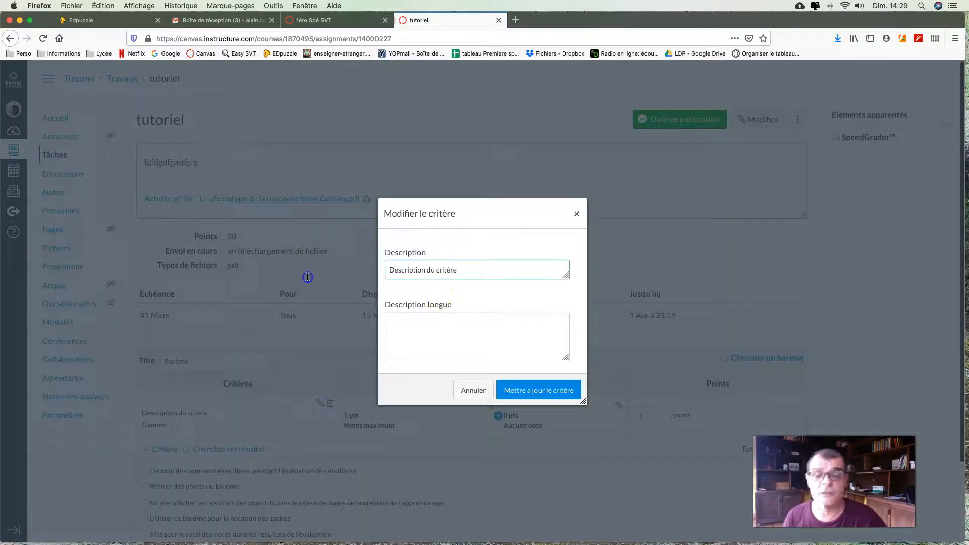
drag(471, 268, 364, 263)
text(Barème tutoriel)
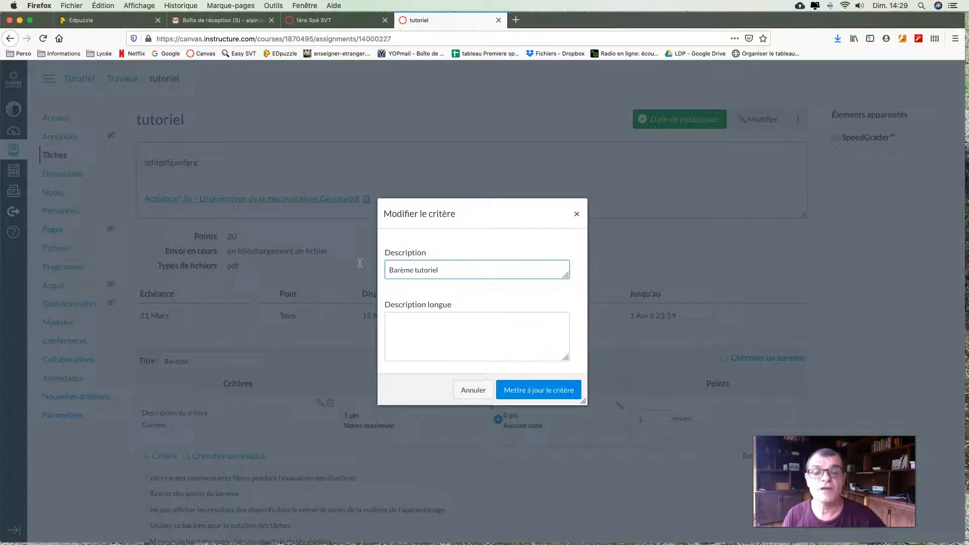
click(476, 337)
click(536, 396)
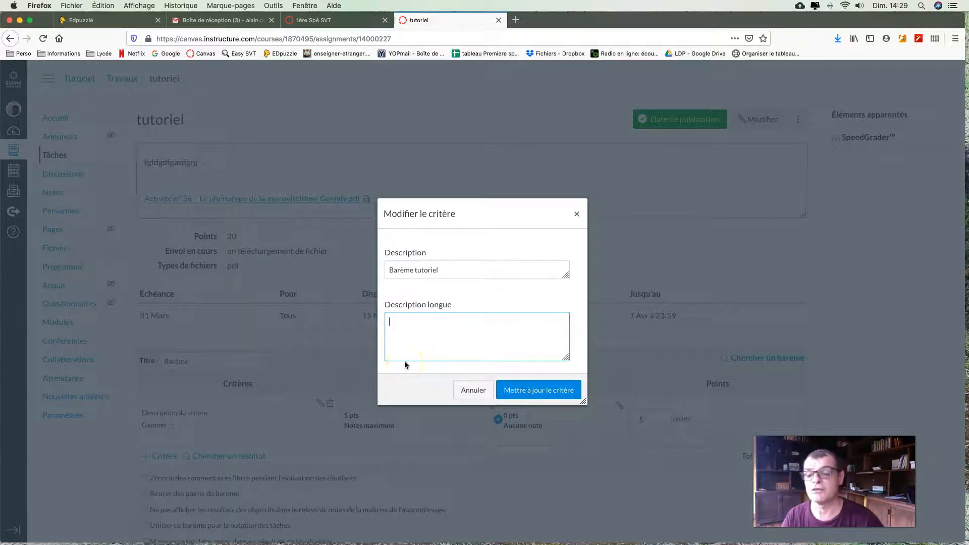
click(519, 390)
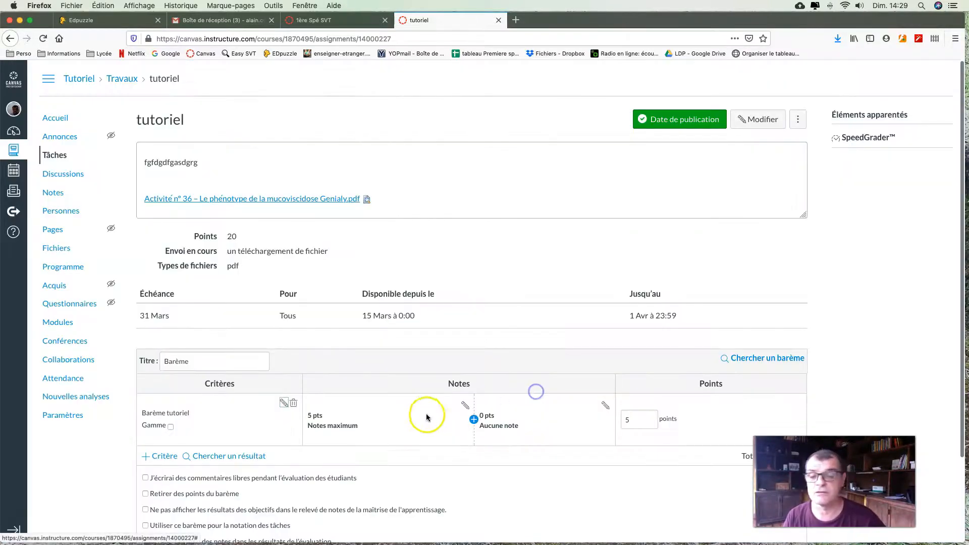
Set the criterion's highest rating to 3 points and title it "Savoir s'organiser"
click(465, 406)
double_click(402, 256)
text(3)
drag(445, 303, 382, 307)
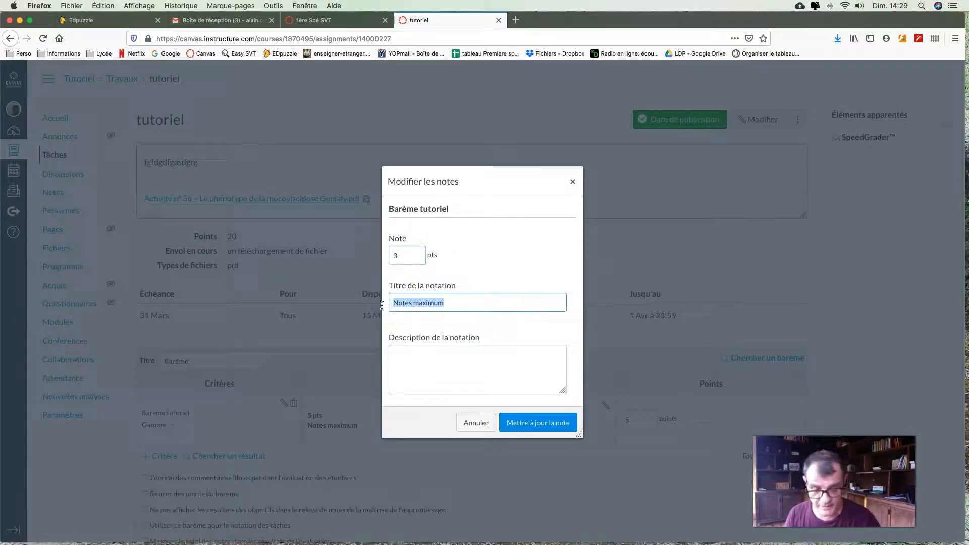
text(Organser)
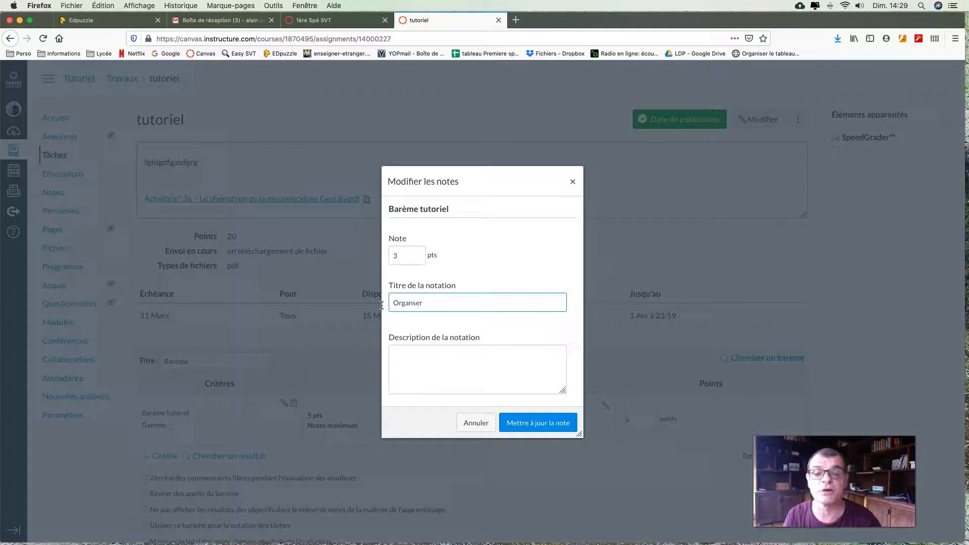
drag(424, 304, 369, 305)
text(Savoir s'o)
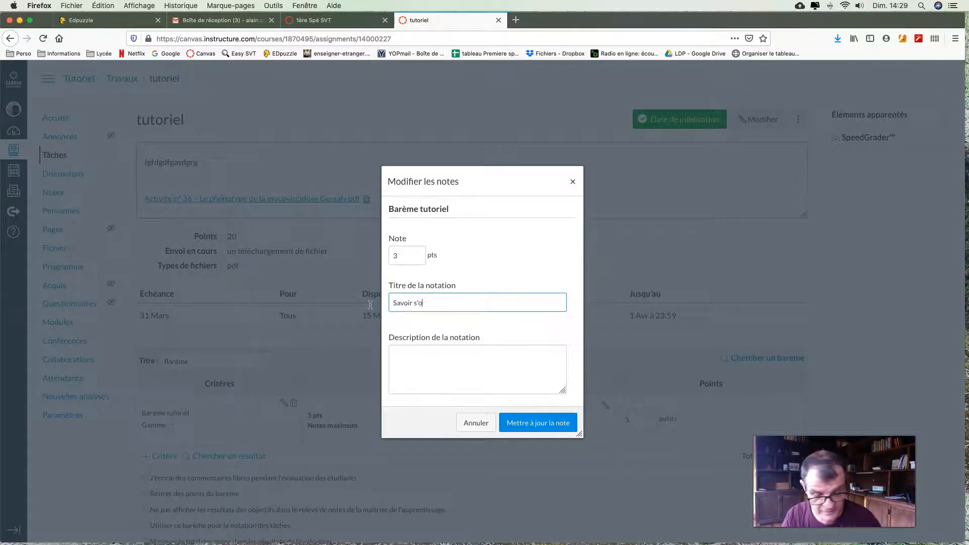
Set the highest rating to 2 points, describe it as "Le travail est rendu à temps" and update the rating
click(477, 365)
drag(406, 256, 383, 255)
text(2)
click(435, 356)
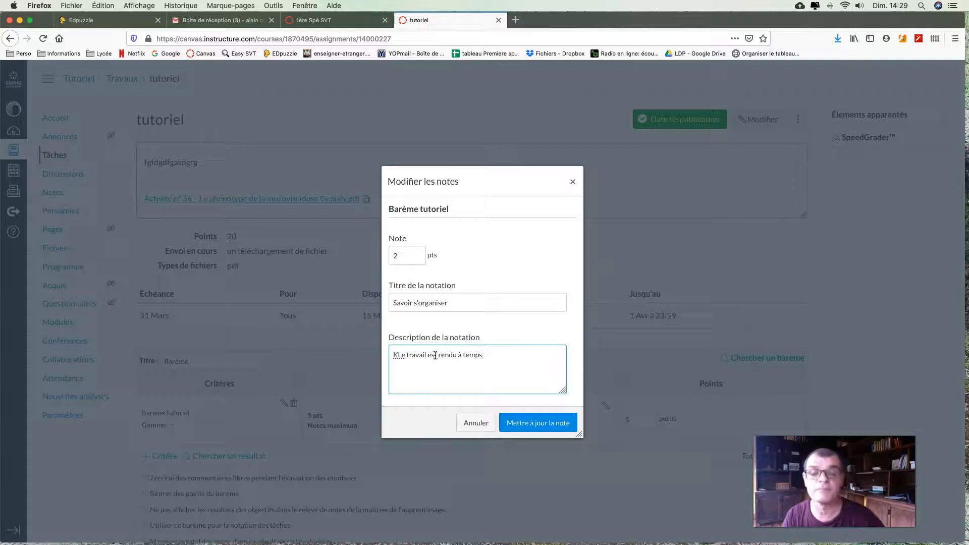
click(398, 356)
key(BackSpace)
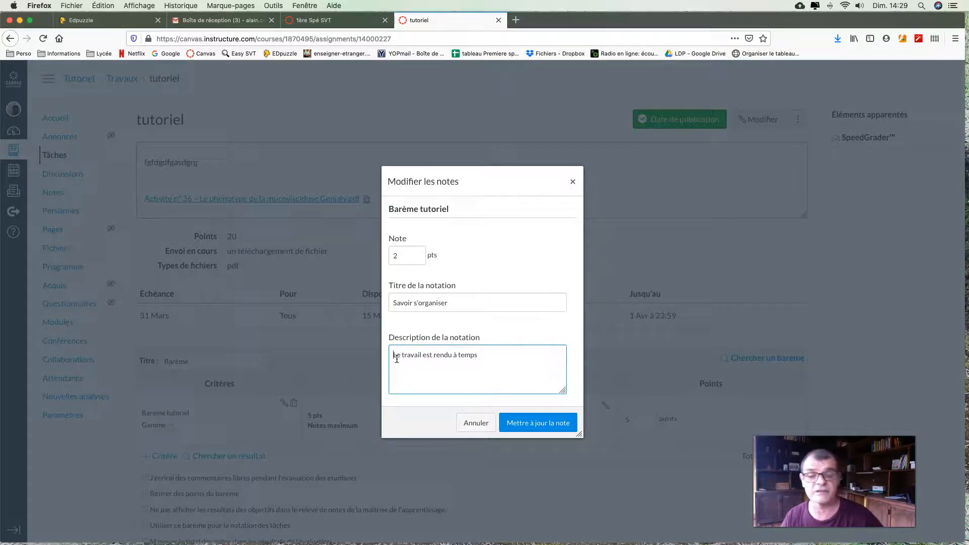
click(545, 426)
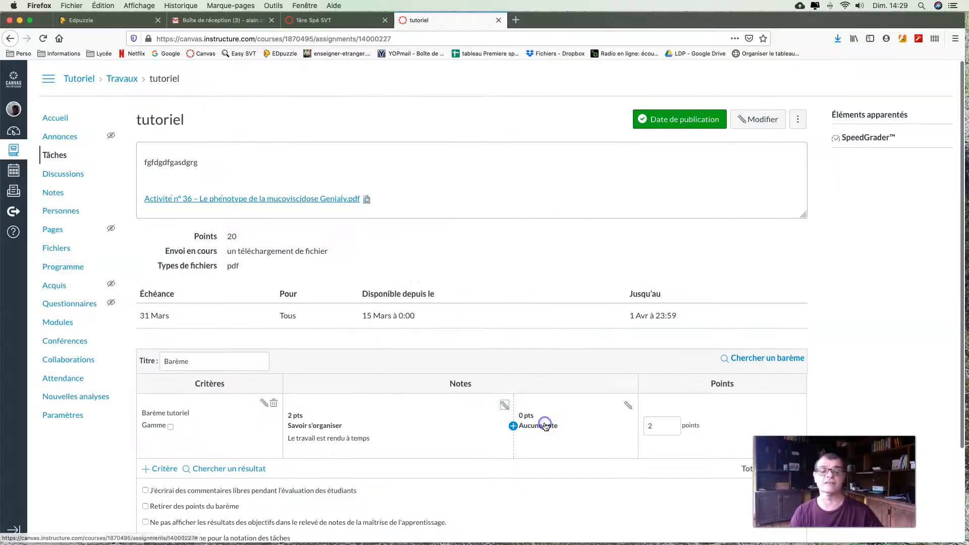
Insert a 1-point rating between the two existing ones, titled "Savoir s'organiser" and described as "Le 1 / 04"
click(513, 426)
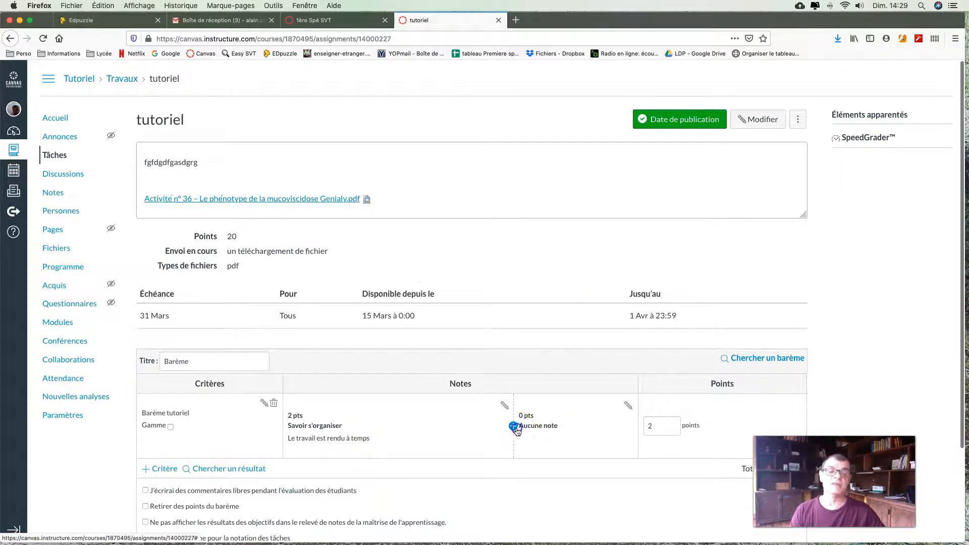
click(421, 317)
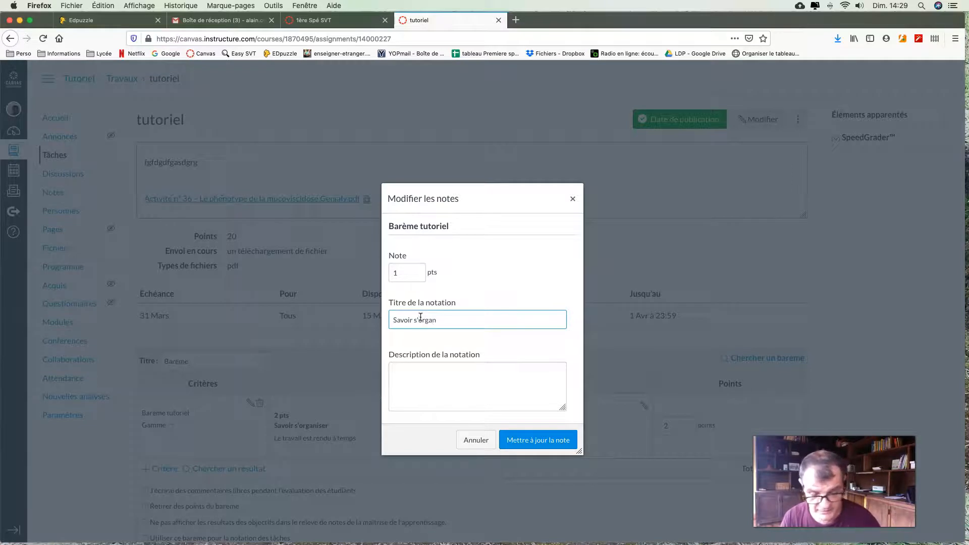
click(459, 395)
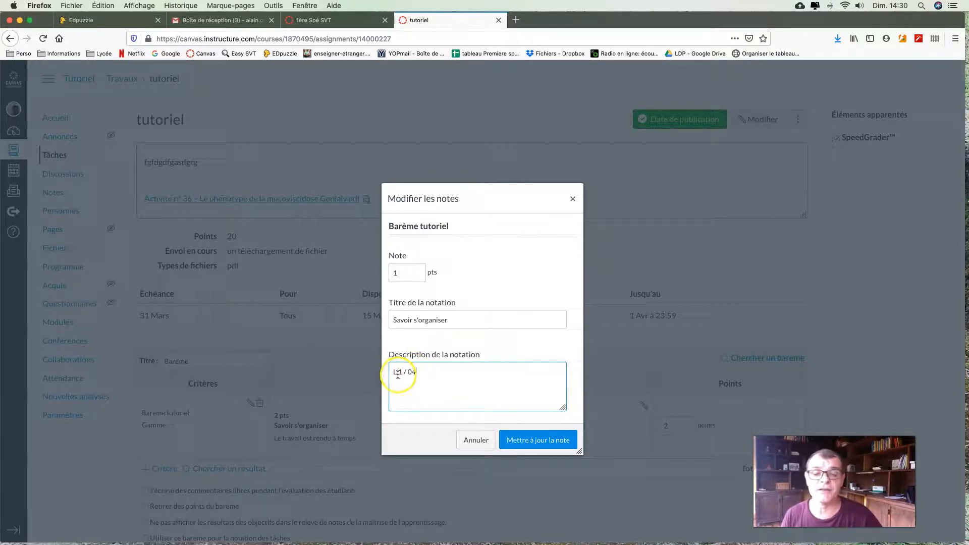
text(2)
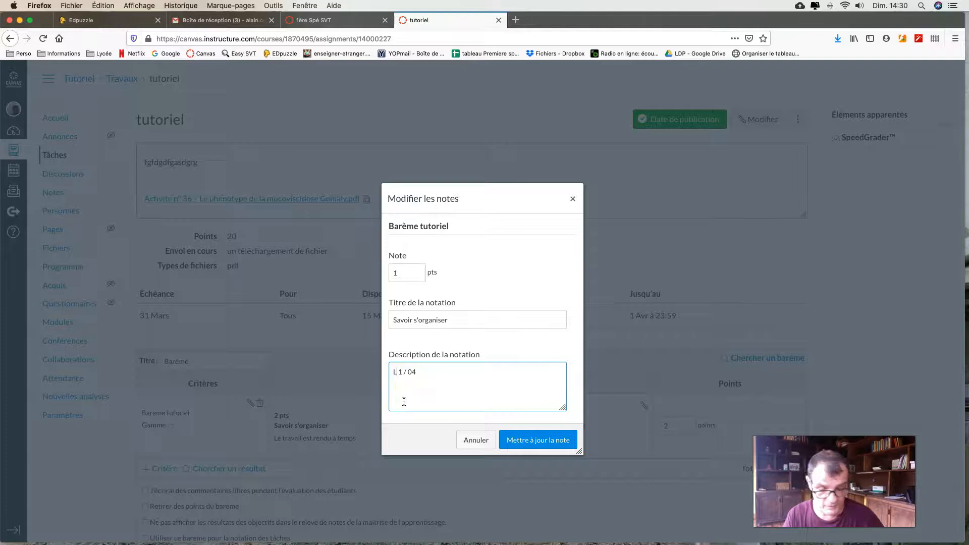
click(527, 440)
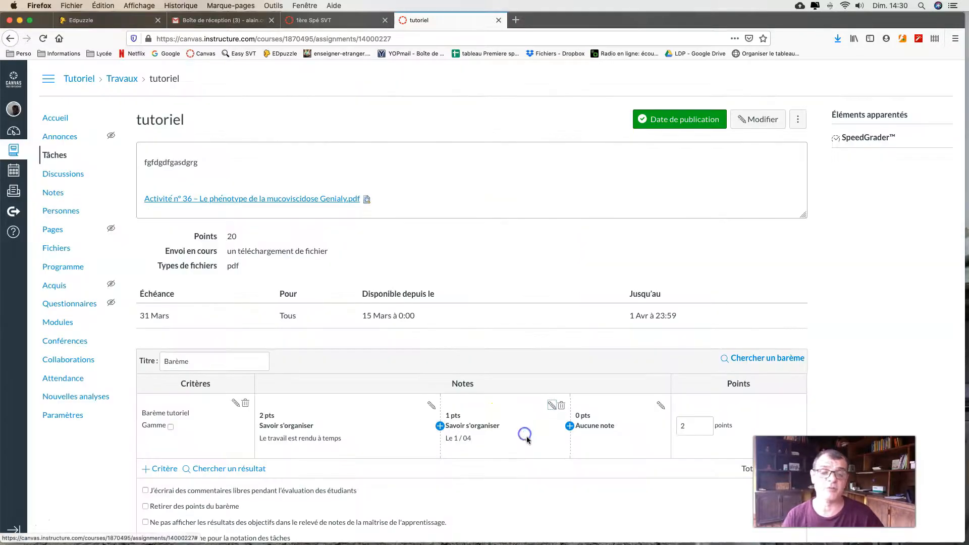
Title the 0-point rating "savoir s'organiser" and describe it as "après le 1er avril"
click(662, 406)
click(489, 391)
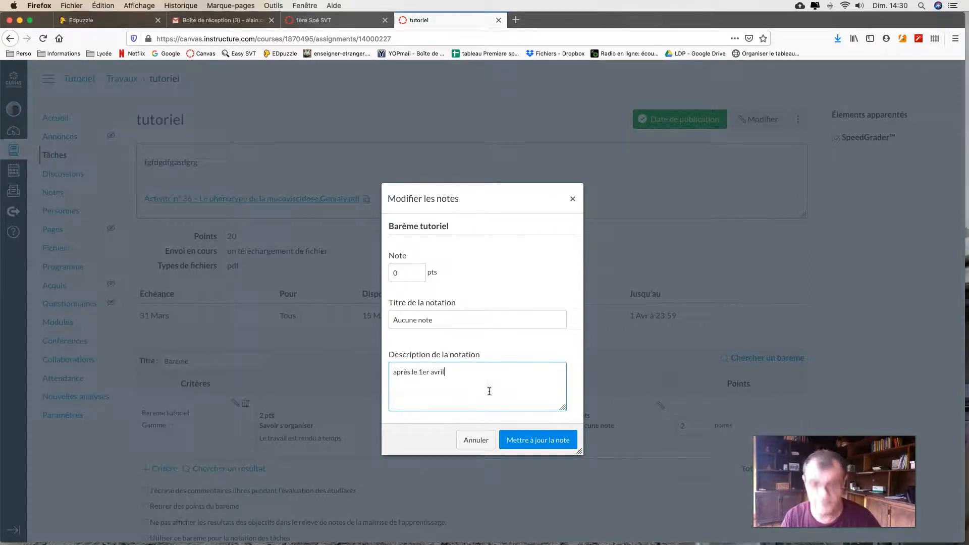
triple_click(410, 320)
text(savoir s'organiser)
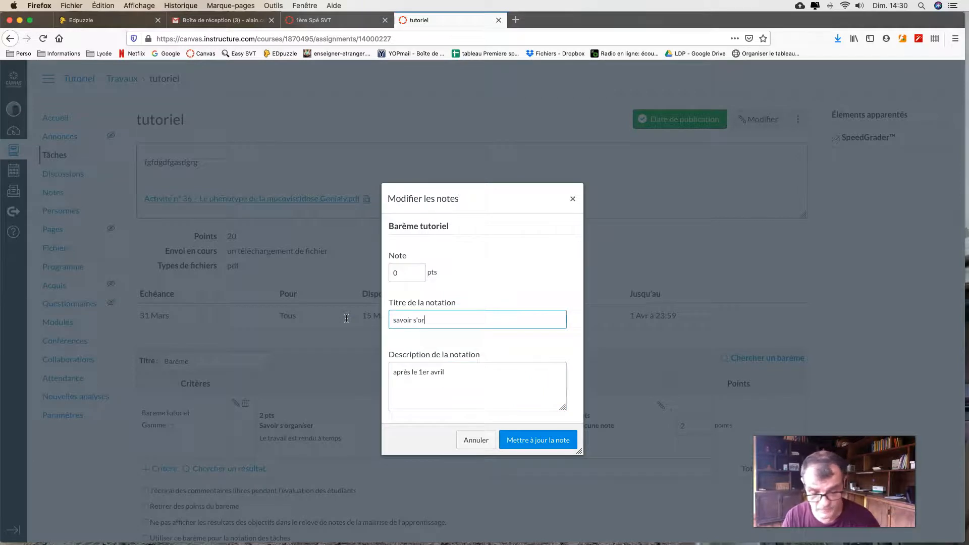
click(540, 443)
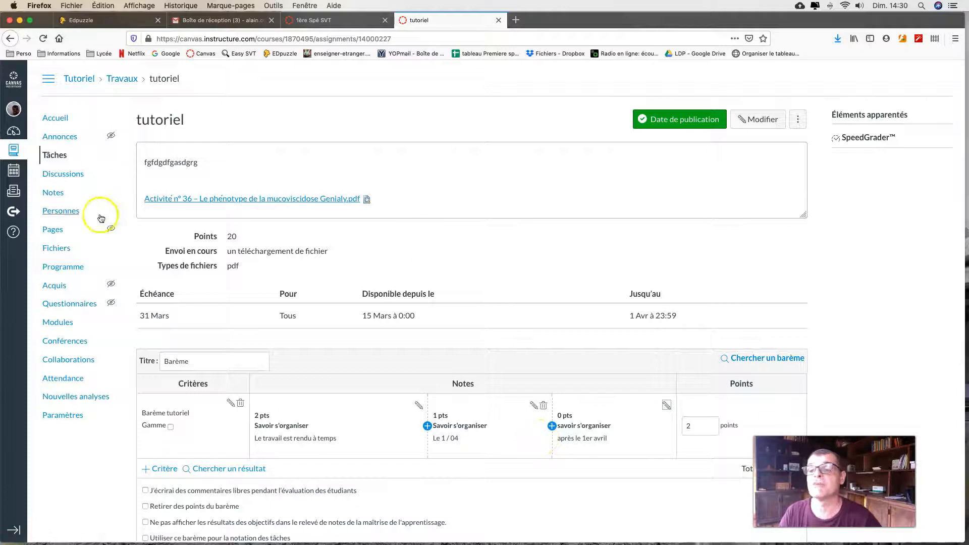
Open the 1ère Spé SVT course, start grading Activité n° 36 - la mucoviscidose and show its rubric
click(14, 131)
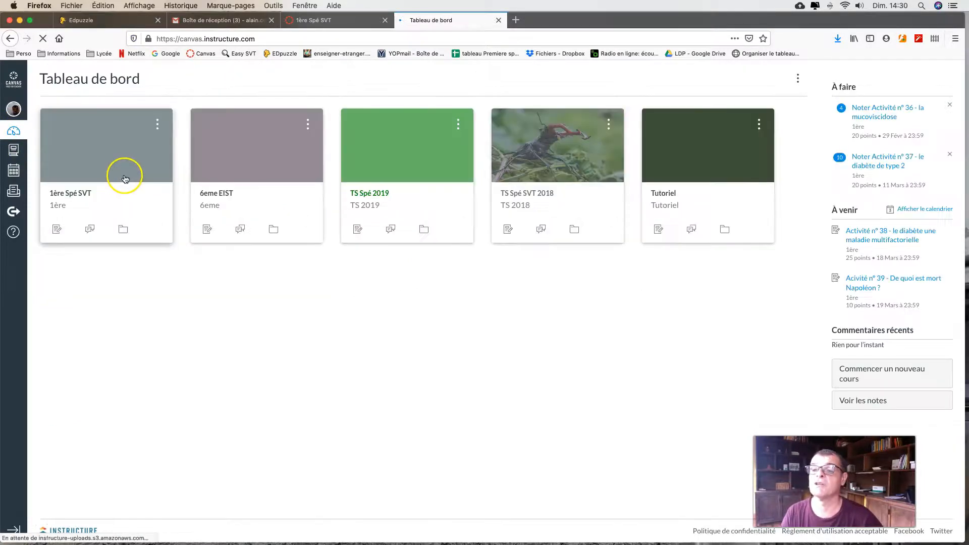
click(80, 192)
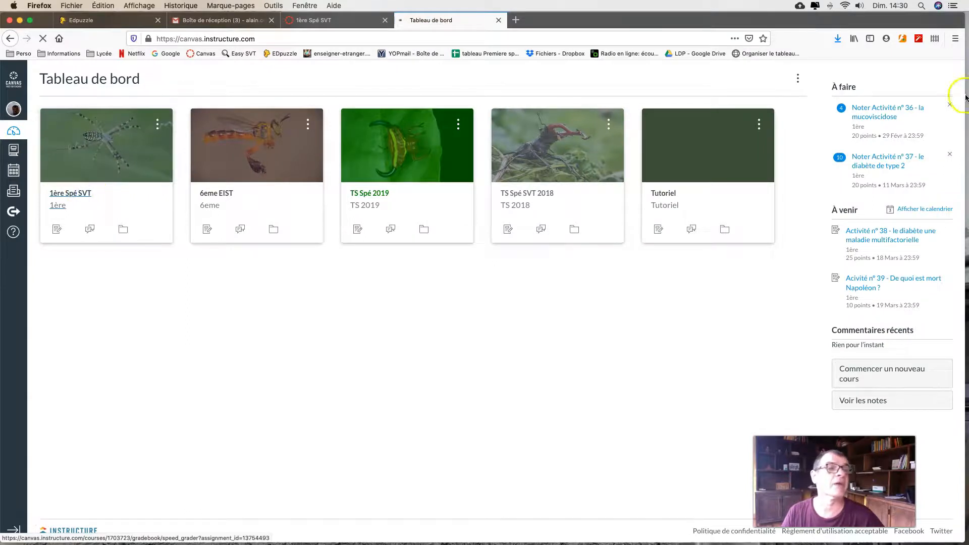
click(890, 116)
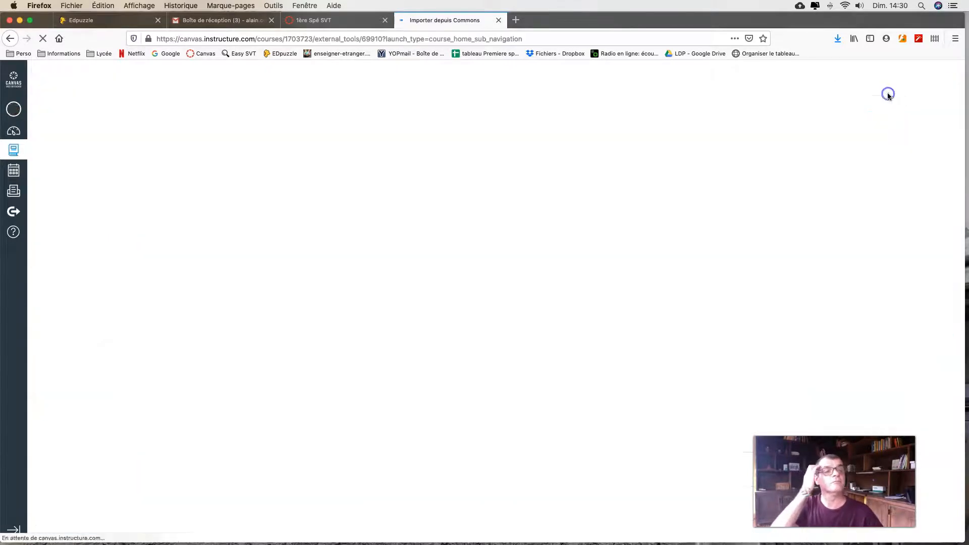
click(10, 38)
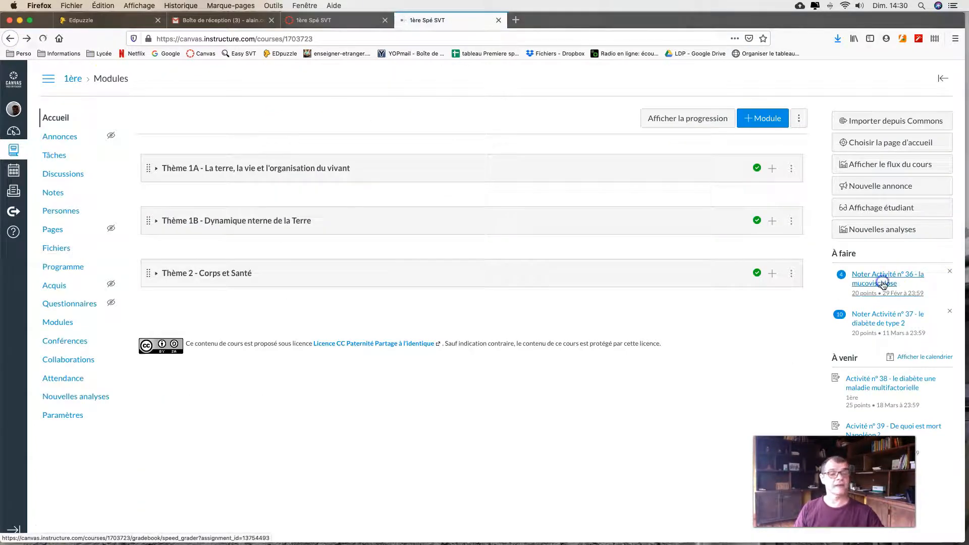
click(883, 285)
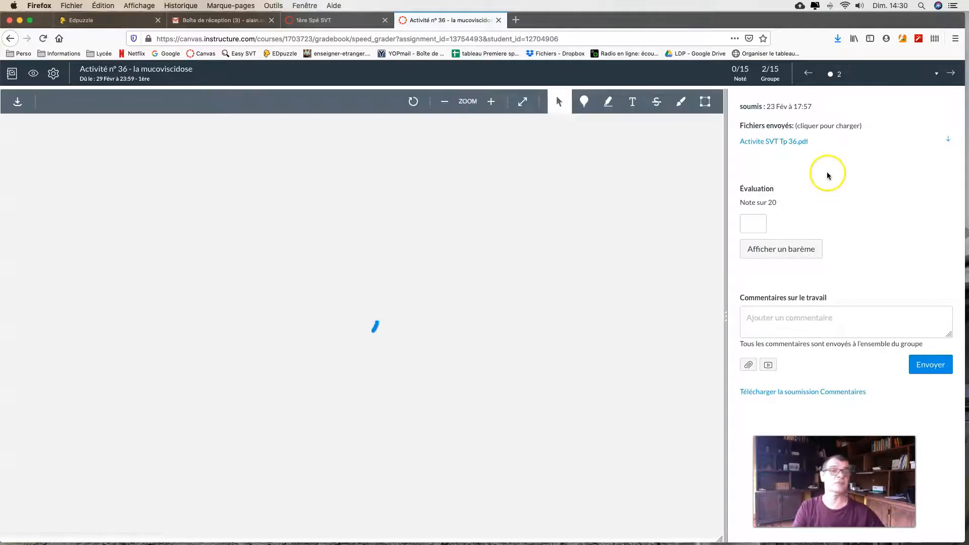
click(786, 249)
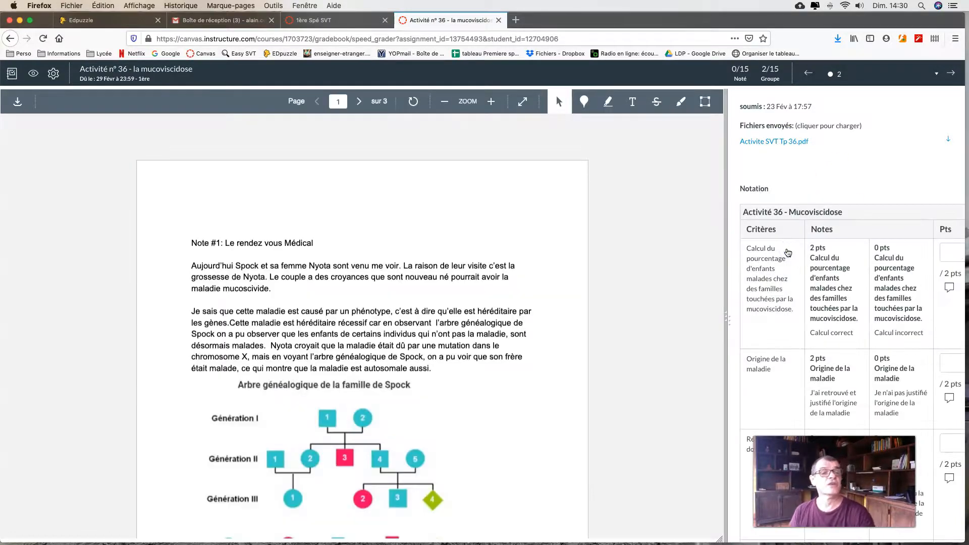
Read the submission's percentage calculation and rate the criterion on the percentage of sick children as "Calcul incorrect", 0 points
scroll(398, 272, down, 3)
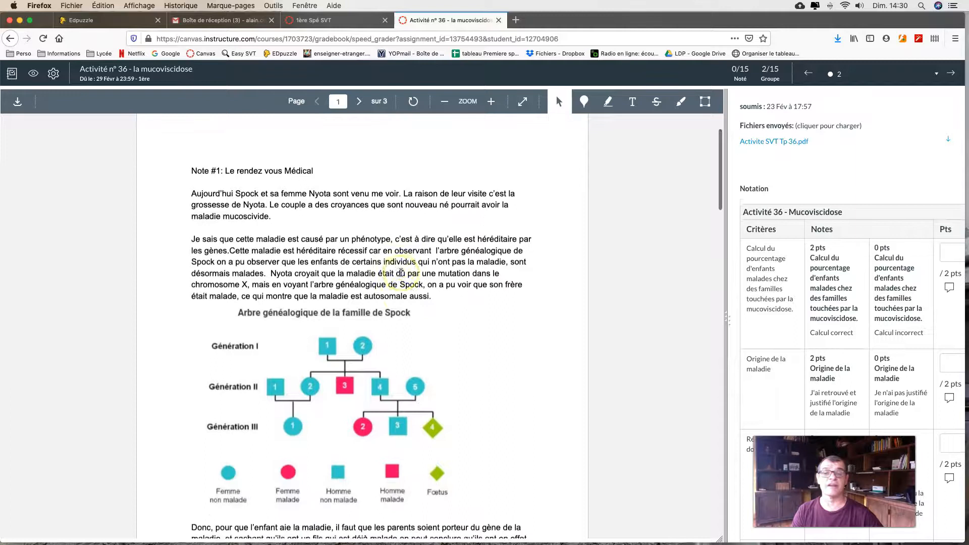
scroll(402, 275, down, 1)
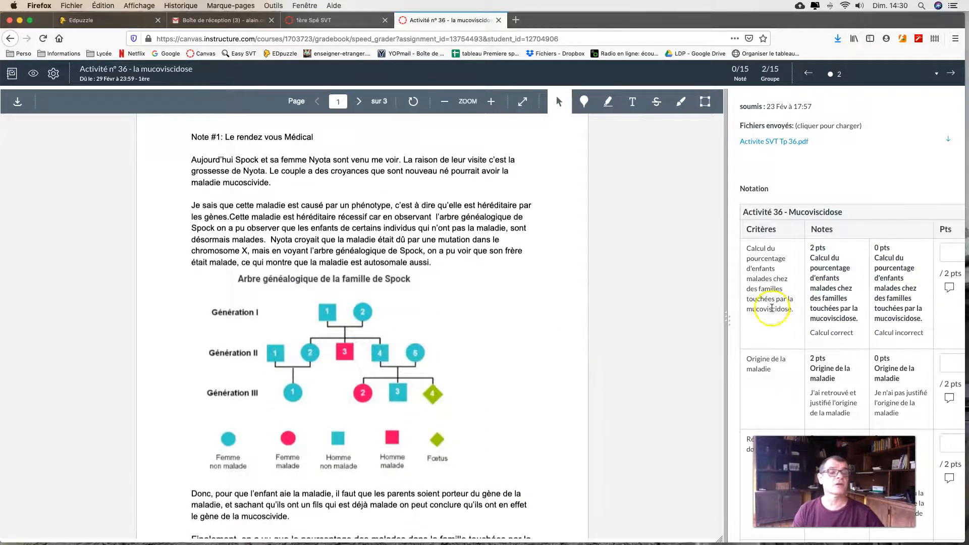
scroll(433, 346, up, 3)
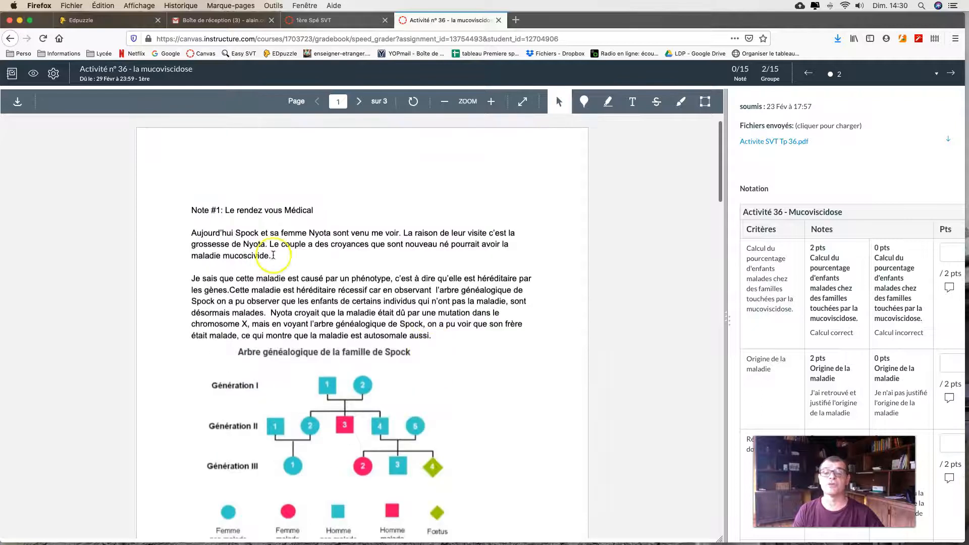
scroll(354, 319, down, 5)
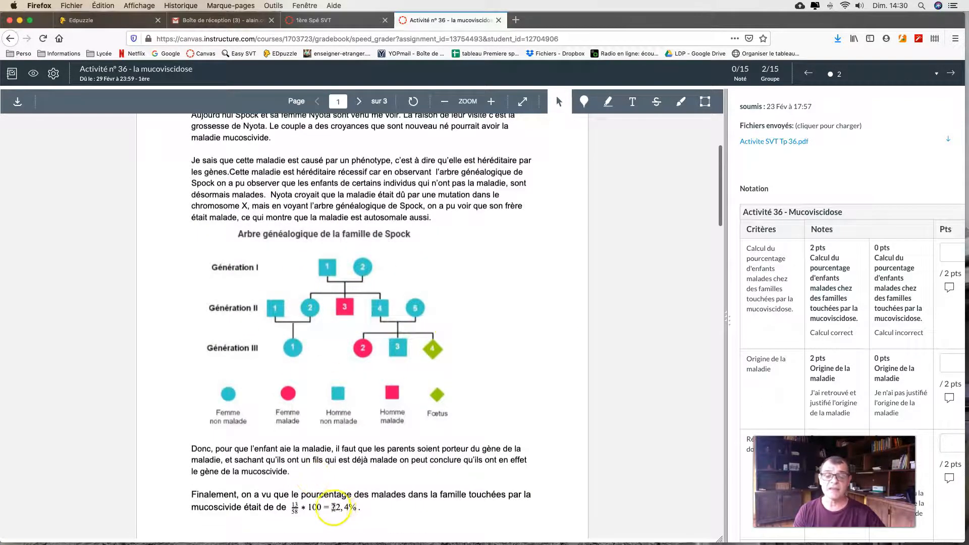
click(826, 295)
click(918, 300)
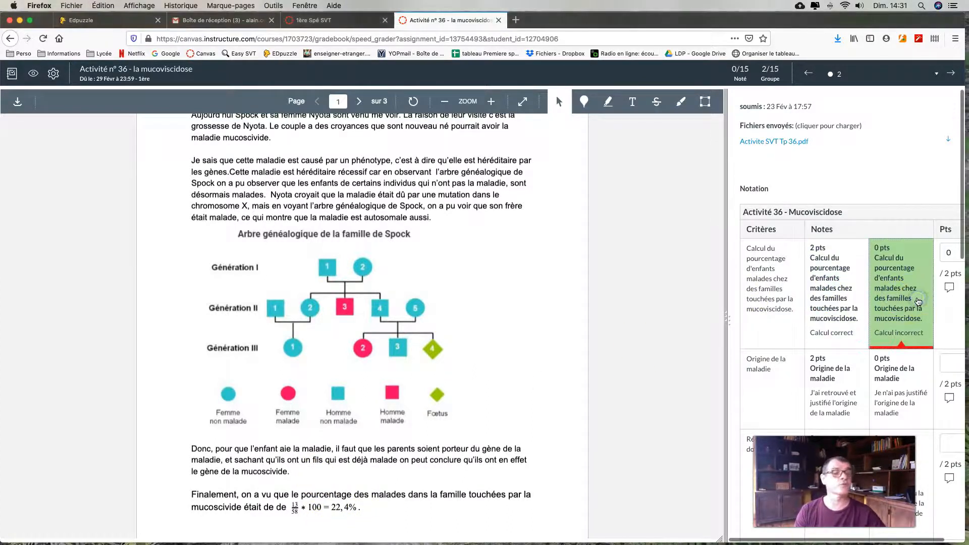
Give 2 points for both "Origine de la maladie" and "Récessif ou dominant", 0 for "Probabilité d'un enfant malade", and save the rubric assessment
scroll(913, 302, down, 3)
click(852, 302)
click(840, 378)
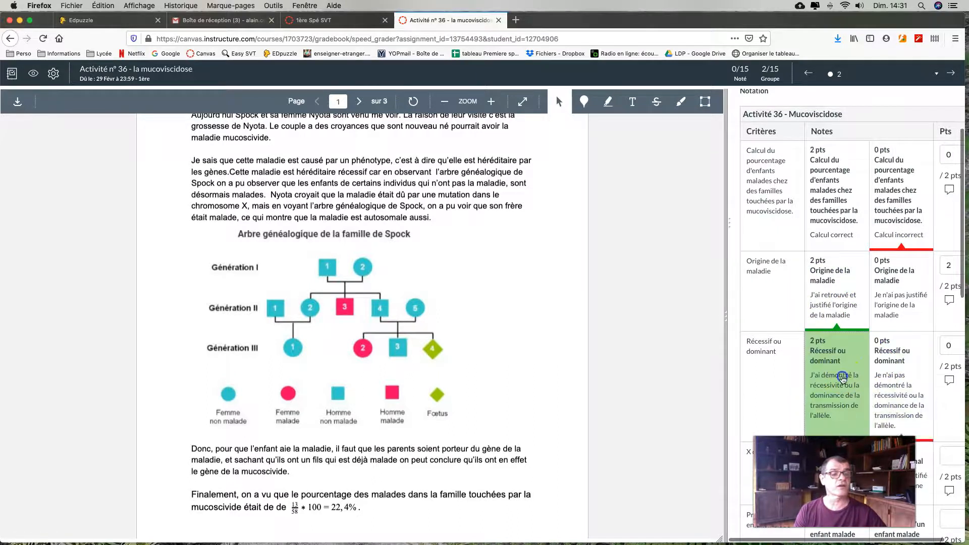
scroll(888, 384, down, 3)
click(887, 386)
scroll(889, 381, down, 1)
scroll(888, 380, down, 6)
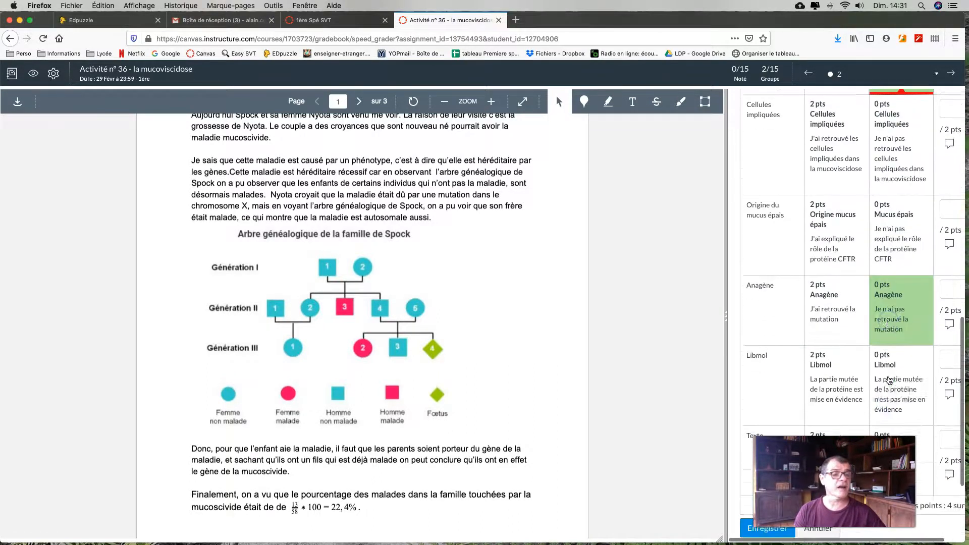
click(763, 391)
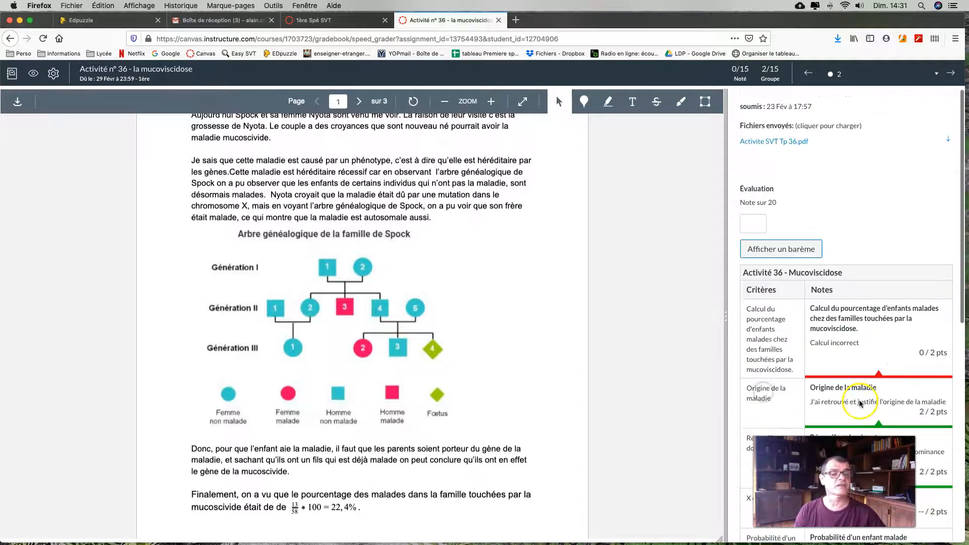
scroll(853, 312, down, 7)
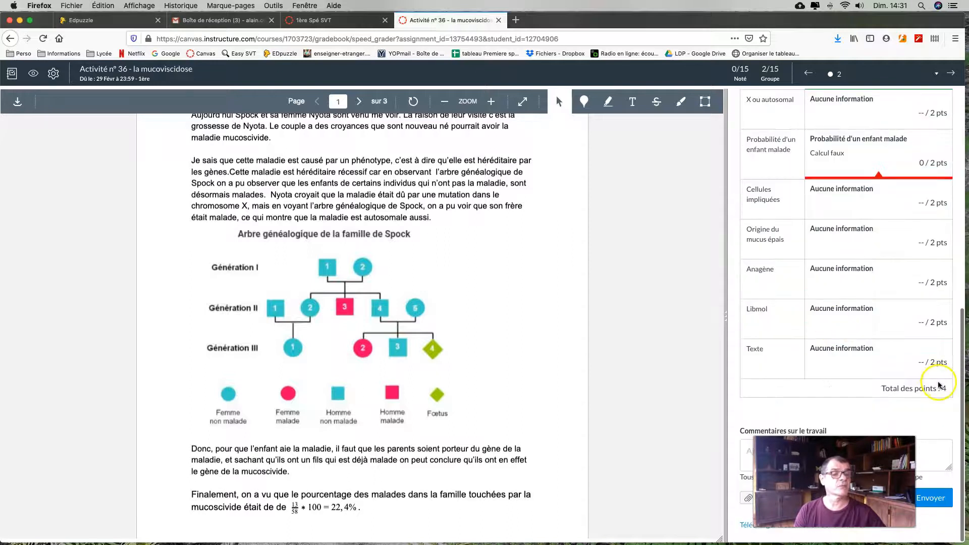
Try new rubric ratings: 0 points for "Récessif ou dominant", "X ou autosomal" and "Anagène", 2 points for "Origine du mucus épais"
scroll(938, 384, up, 4)
scroll(939, 384, up, 3)
click(802, 250)
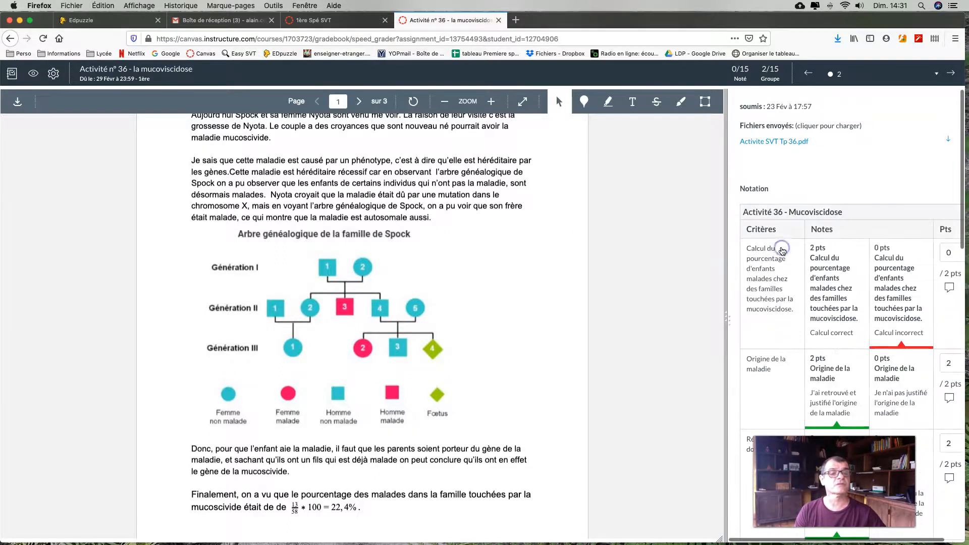
scroll(837, 322, down, 5)
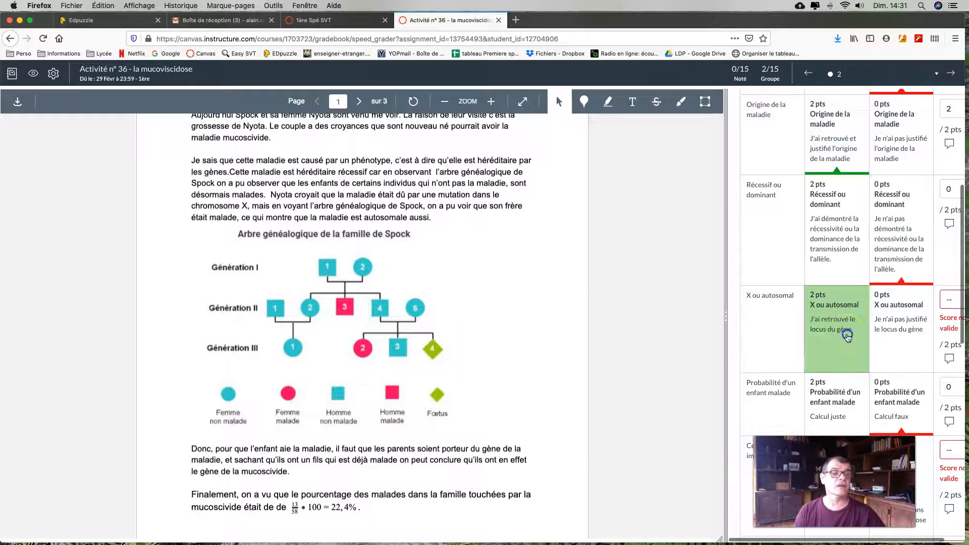
click(896, 341)
scroll(852, 374, down, 5)
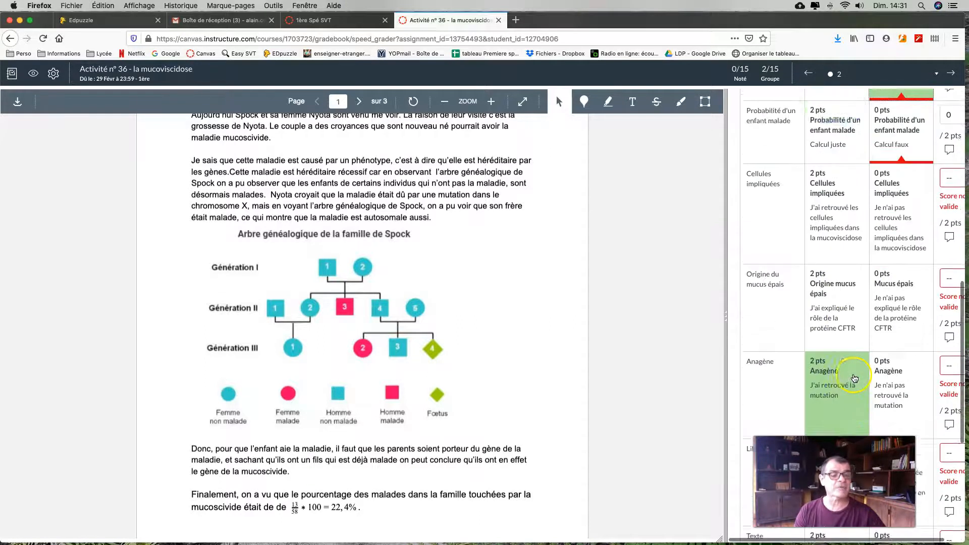
click(853, 278)
click(891, 348)
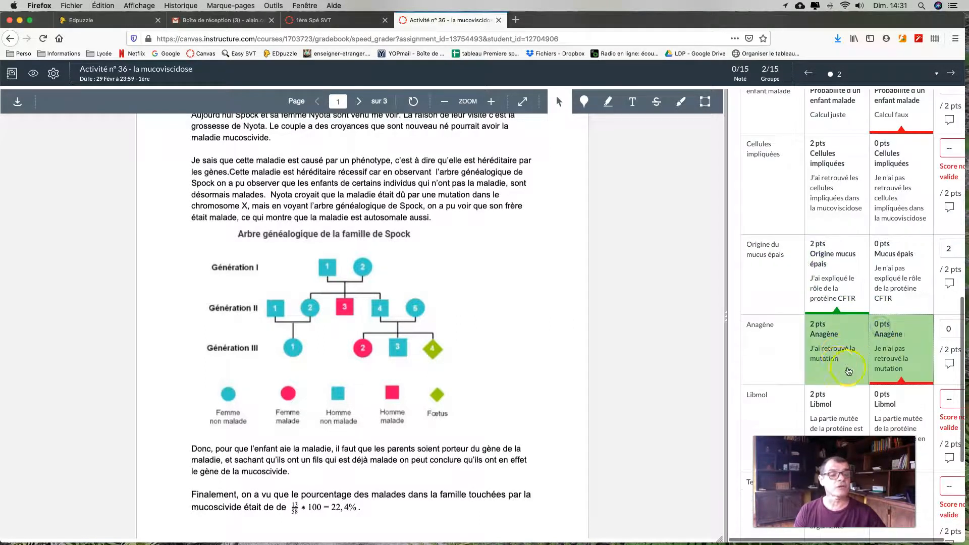
Try 2 points for "Libmol" and 0 points for "Texte", and discard the unsaved rubric changes
click(832, 402)
scroll(858, 404, down, 3)
click(902, 379)
scroll(902, 378, down, 1)
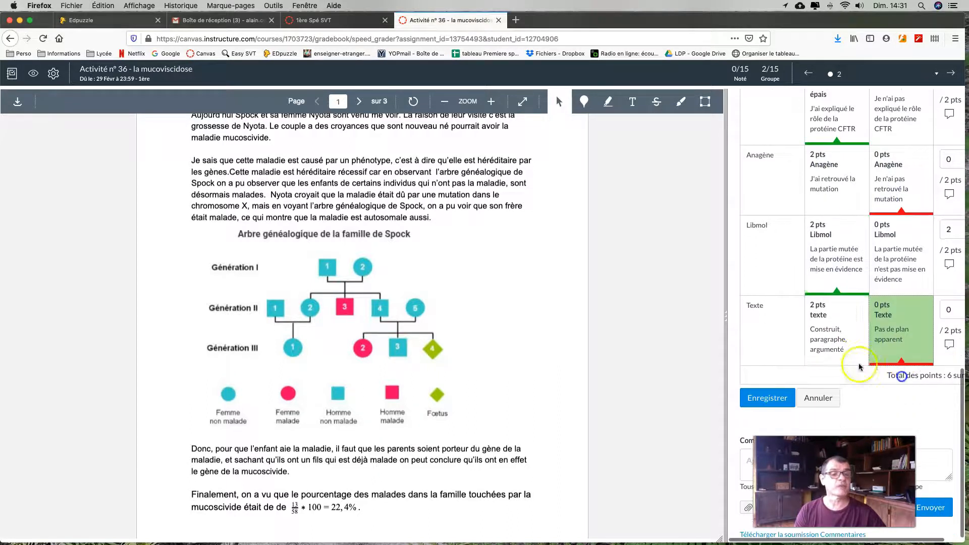
scroll(404, 312, down, 3)
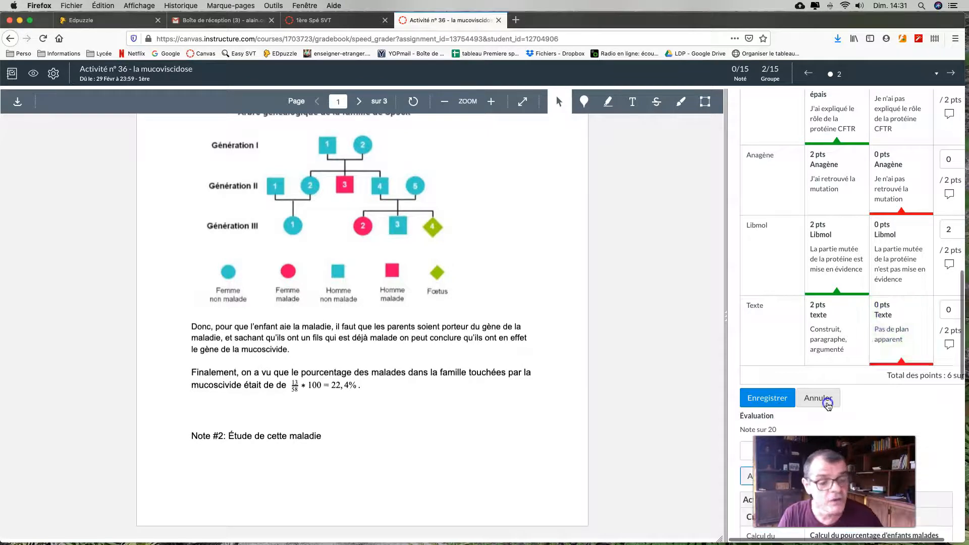
click(825, 403)
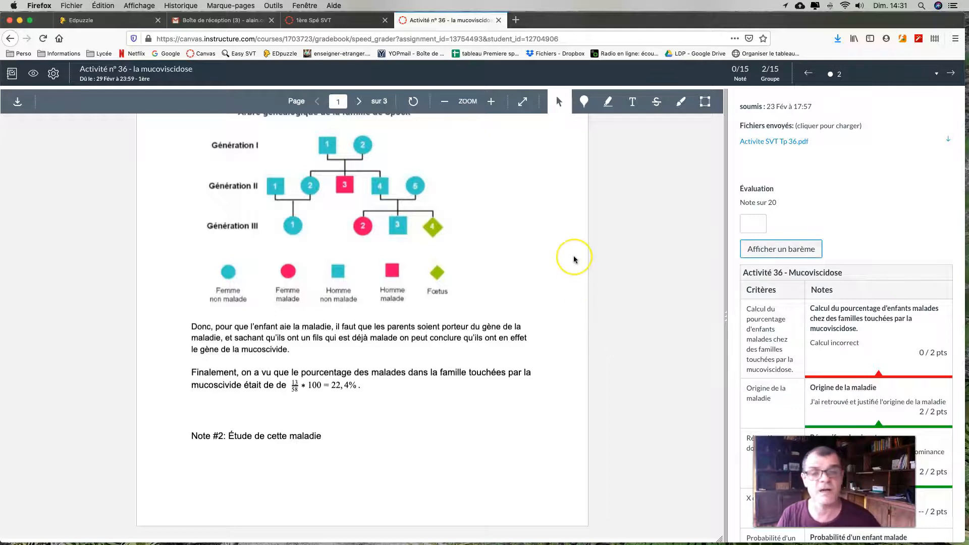
Look through the submitted document and return to the course's gradebook
scroll(573, 259, down, 5)
scroll(573, 259, down, 10)
scroll(459, 260, up, 20)
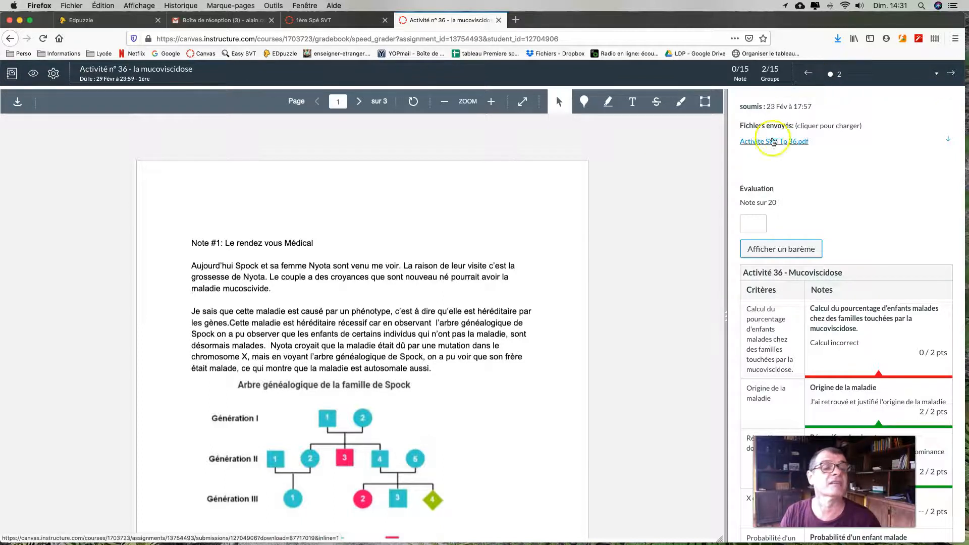
click(13, 74)
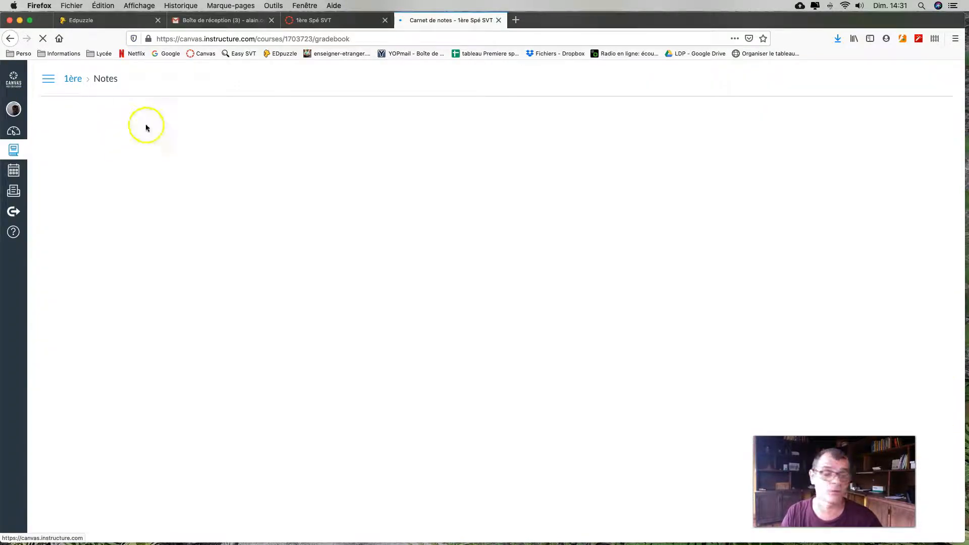
Open the Tutoriel course from the dashboard and show its list of people
click(13, 108)
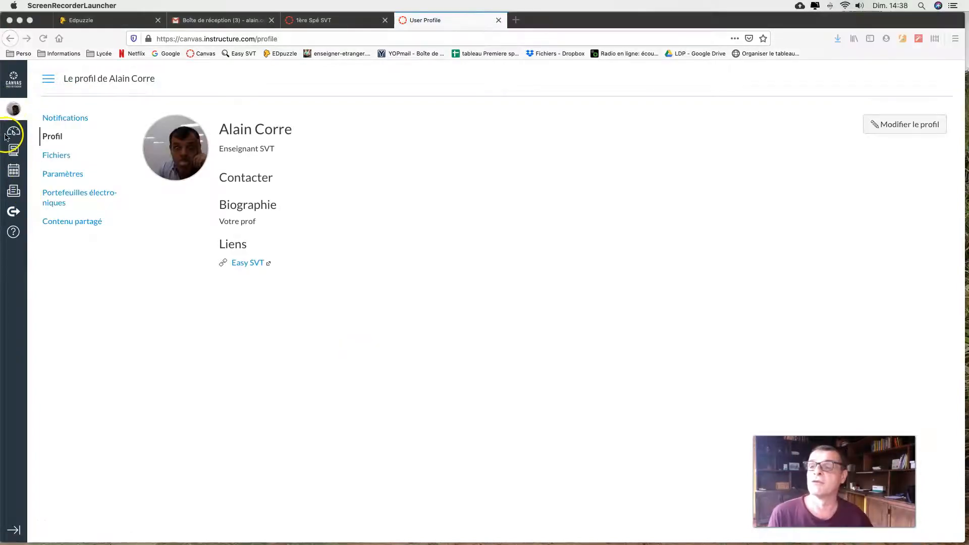
click(14, 132)
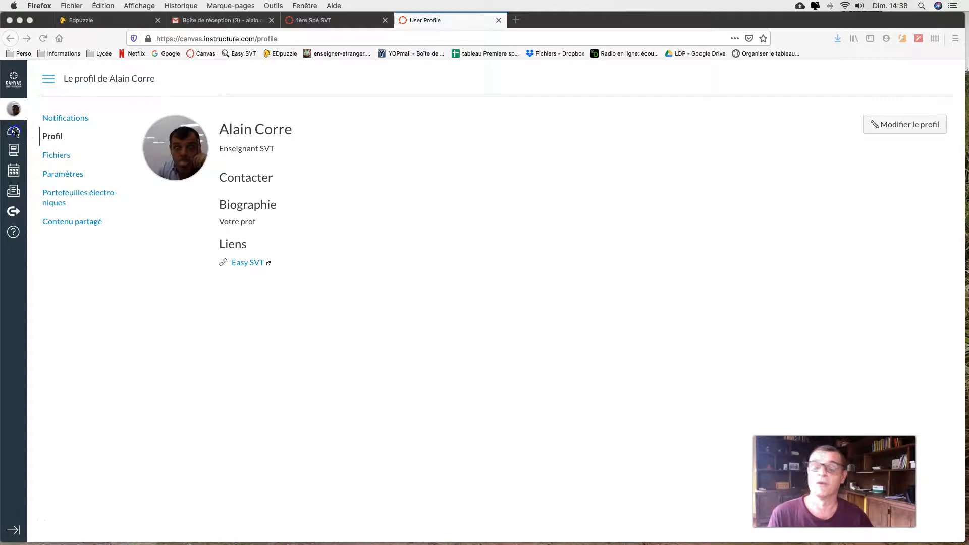
click(13, 131)
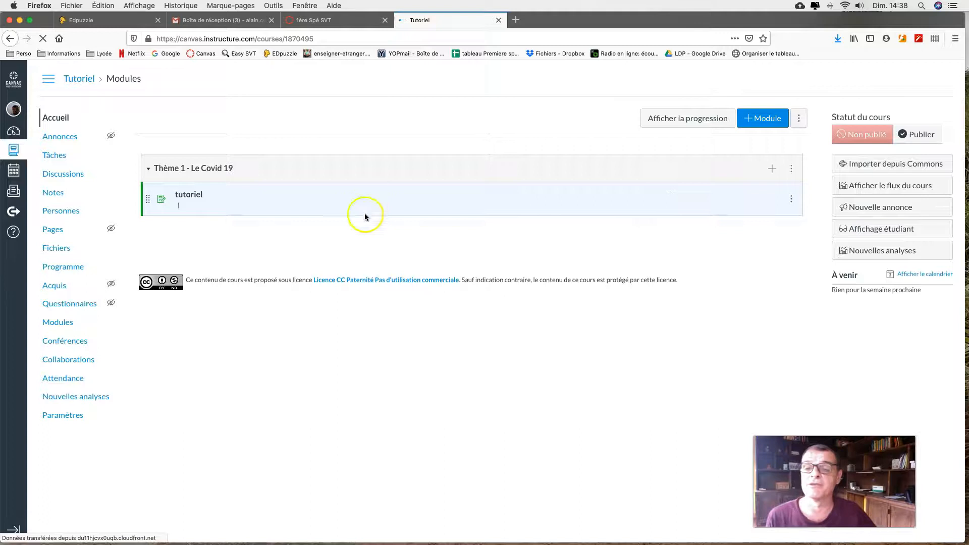
click(64, 212)
click(56, 214)
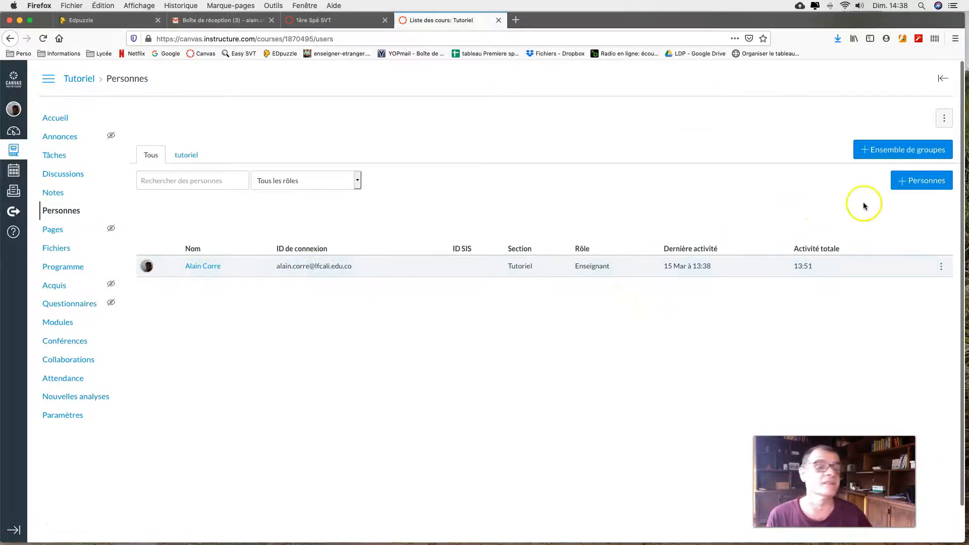
Try adding people to the Tutoriel course by e-mail address with the entry "2de", and cancel the addition
click(908, 181)
click(437, 255)
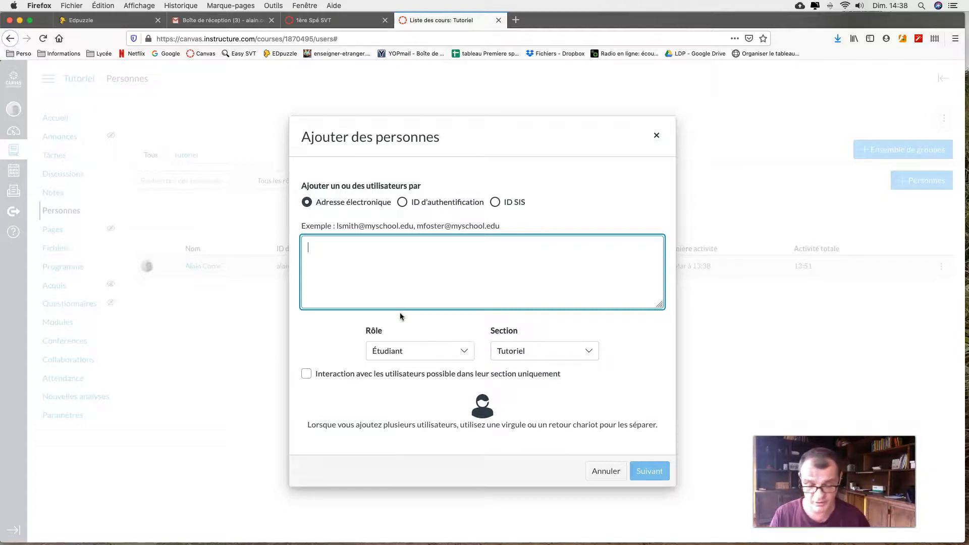
text(2de)
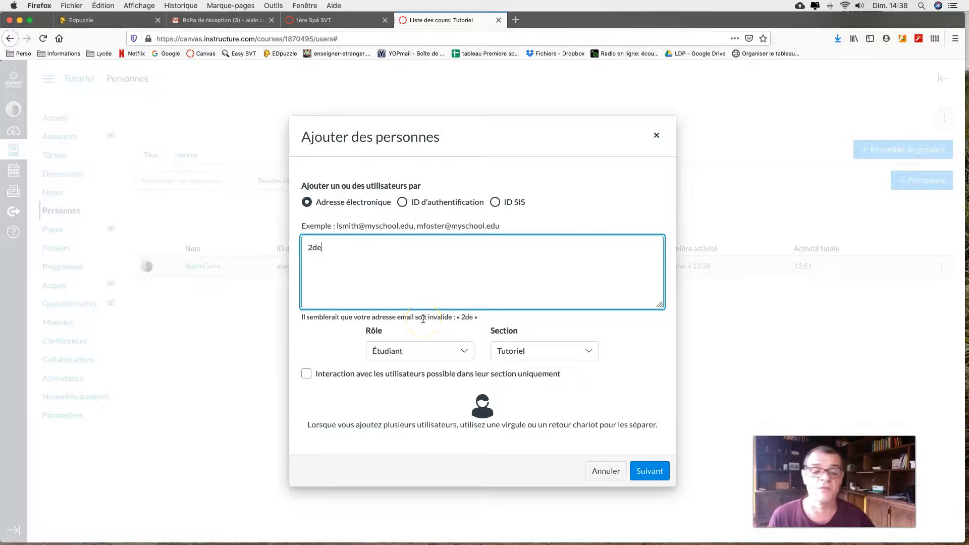
click(612, 473)
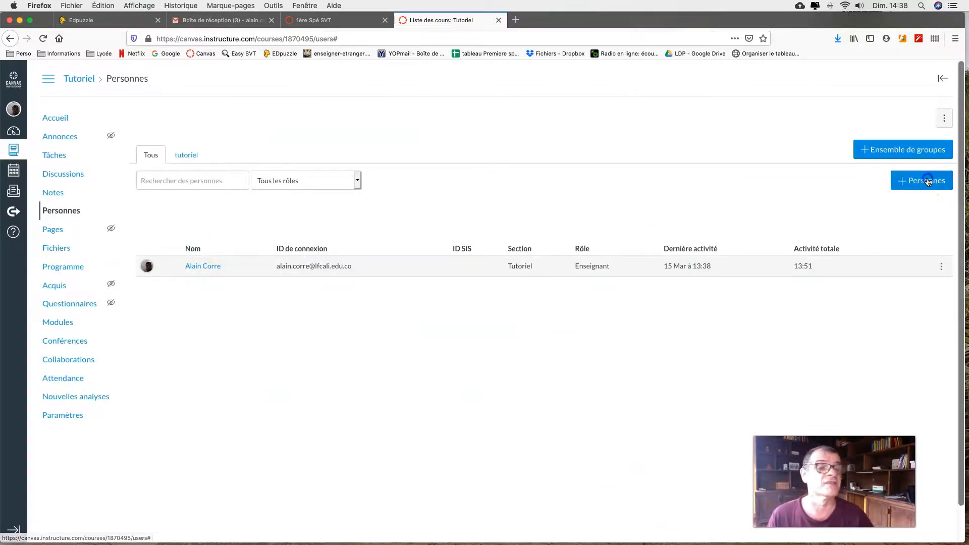
Start adding people again, choose the Étudiant role from the available roles, and cancel without adding anyone
click(930, 182)
click(464, 351)
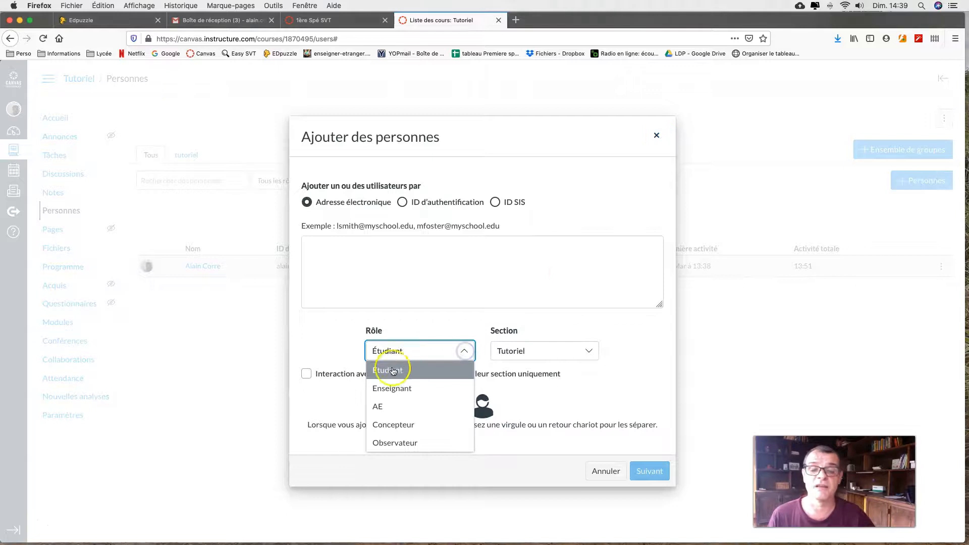
click(392, 373)
click(606, 472)
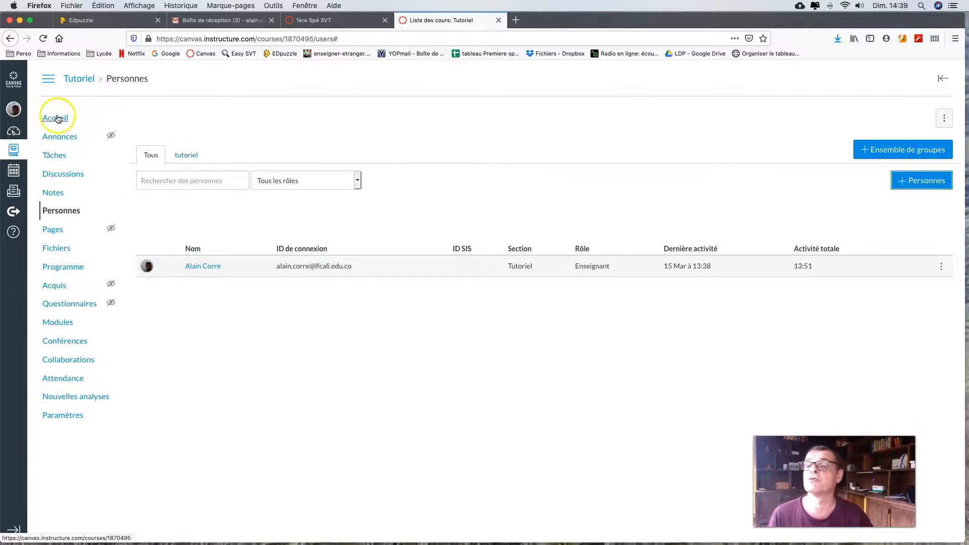
Open the 1ère Spé SVT course from the dashboard and show its list of people
click(15, 131)
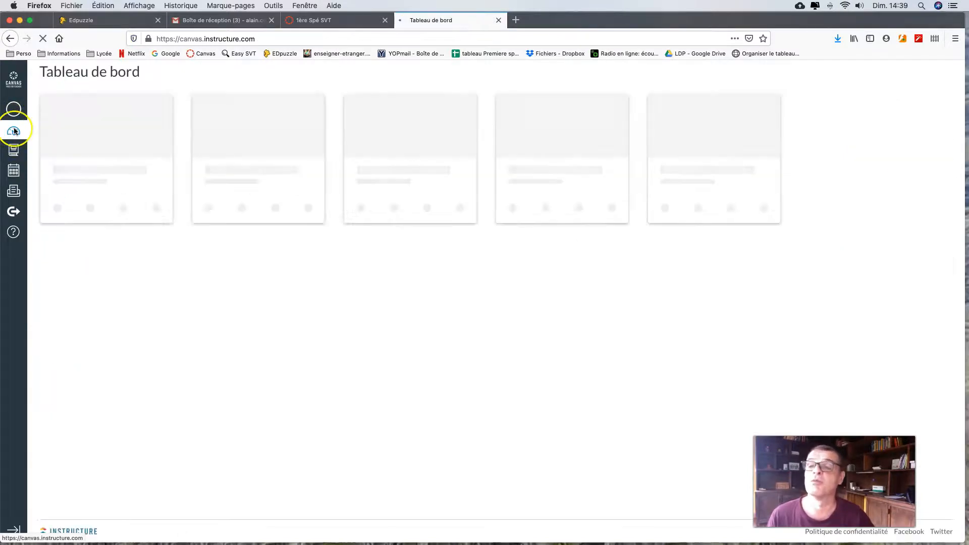
click(70, 194)
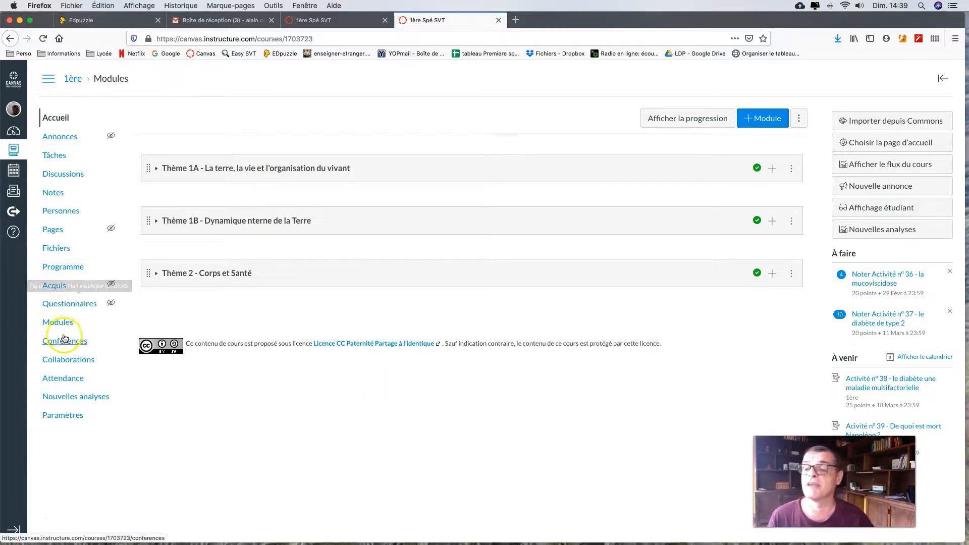
click(63, 211)
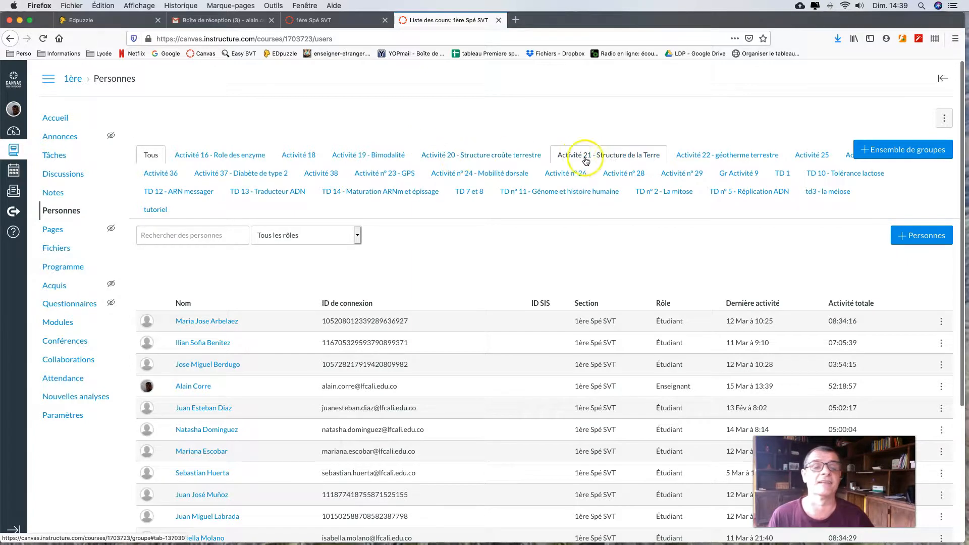
View the group set "Activité 37 - Diabète de type 2" and examine the members of group g1
click(244, 175)
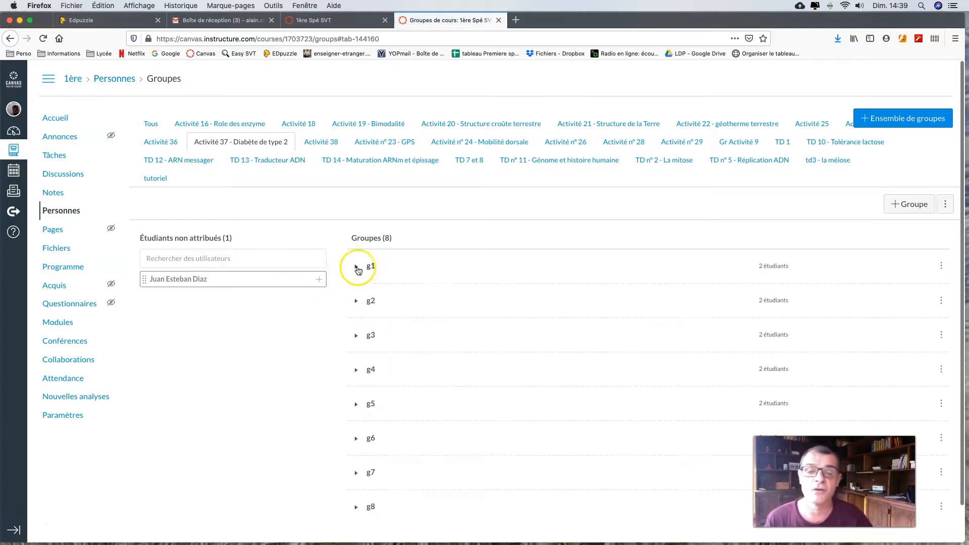
click(356, 266)
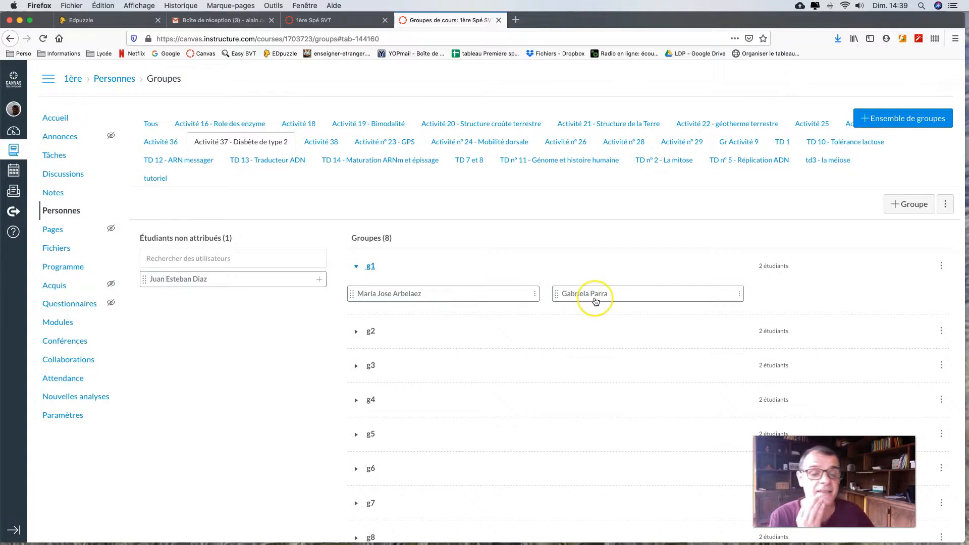
click(356, 267)
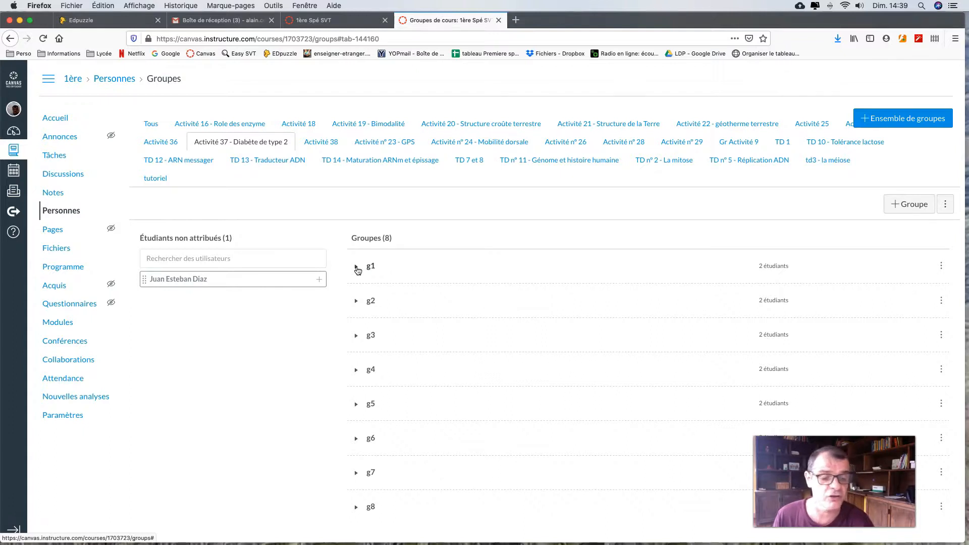
Open the 1ère Spé SVT gradebook and examine the students' grades from the first activity through to the totals
click(55, 192)
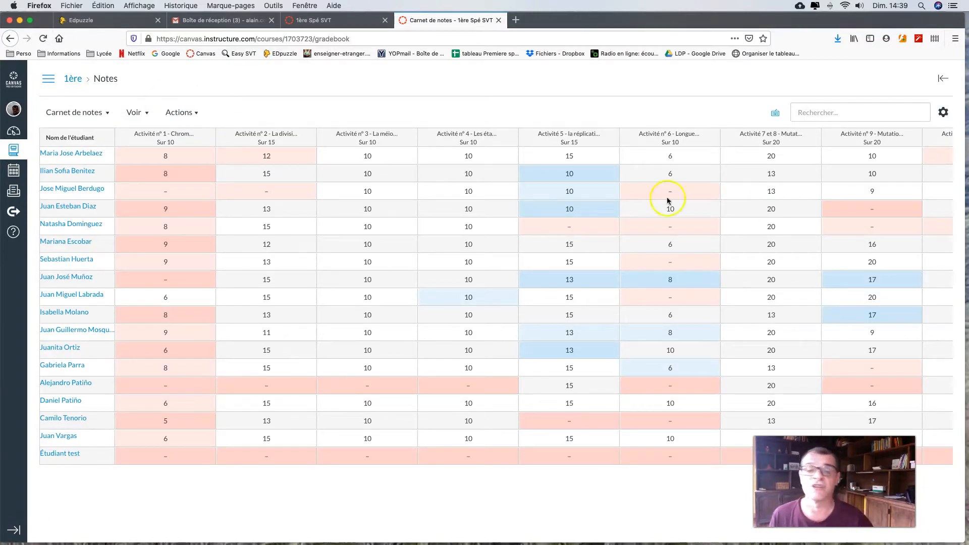
scroll(780, 291, right, 6)
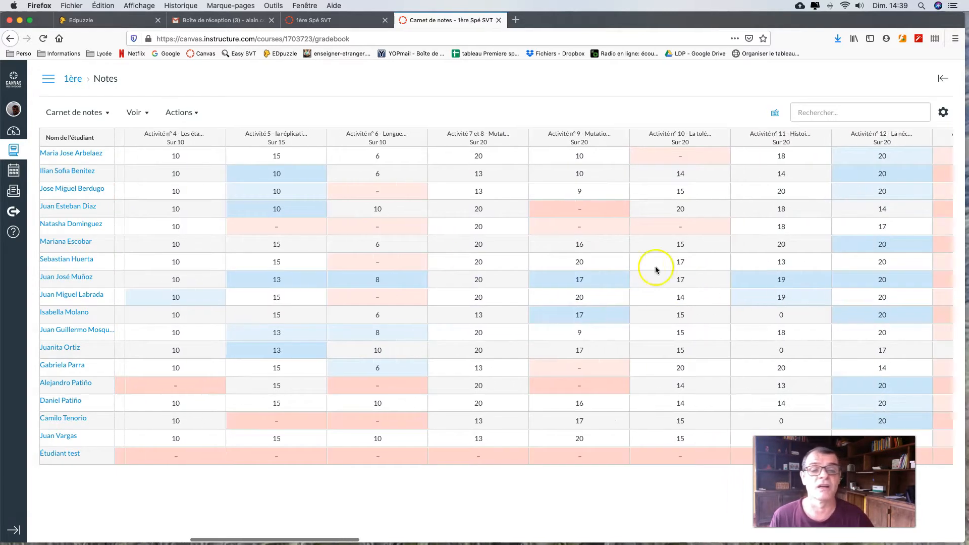
scroll(380, 342, left, 6)
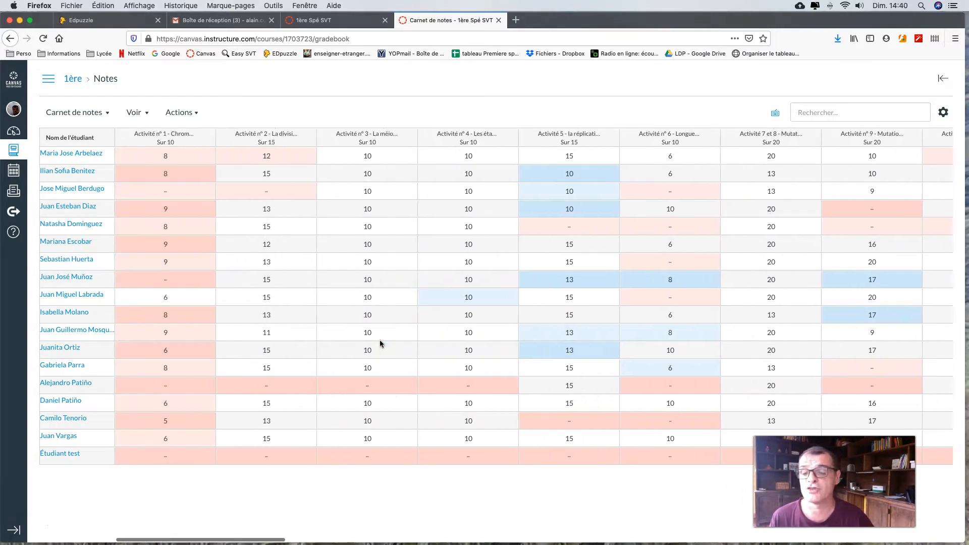
scroll(380, 340, right, 20)
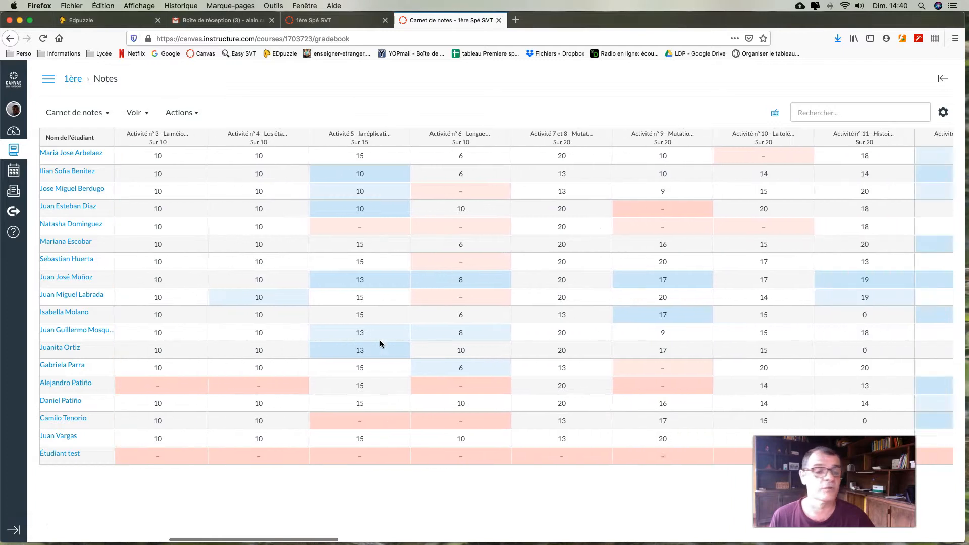
scroll(384, 344, right, 15)
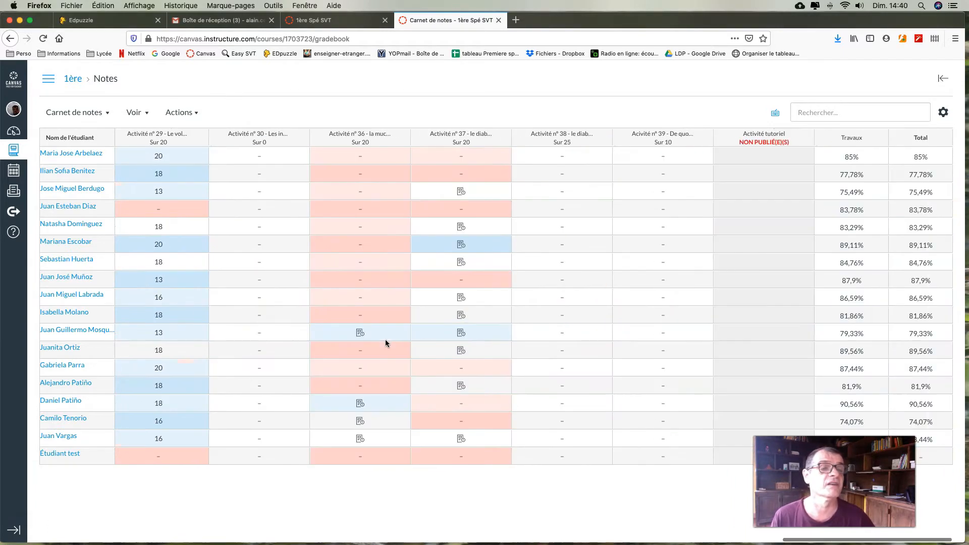